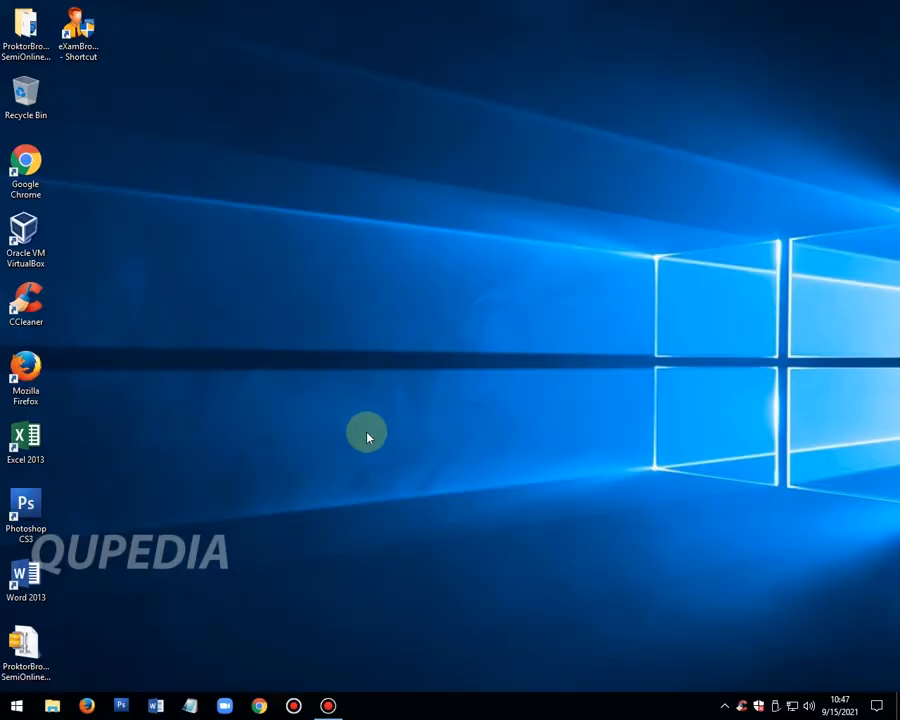
# - Create a folder named VHD_ANBK21-LAB-2 on Local Disk (G:) in File Explorer
pyautogui.click(53, 707)
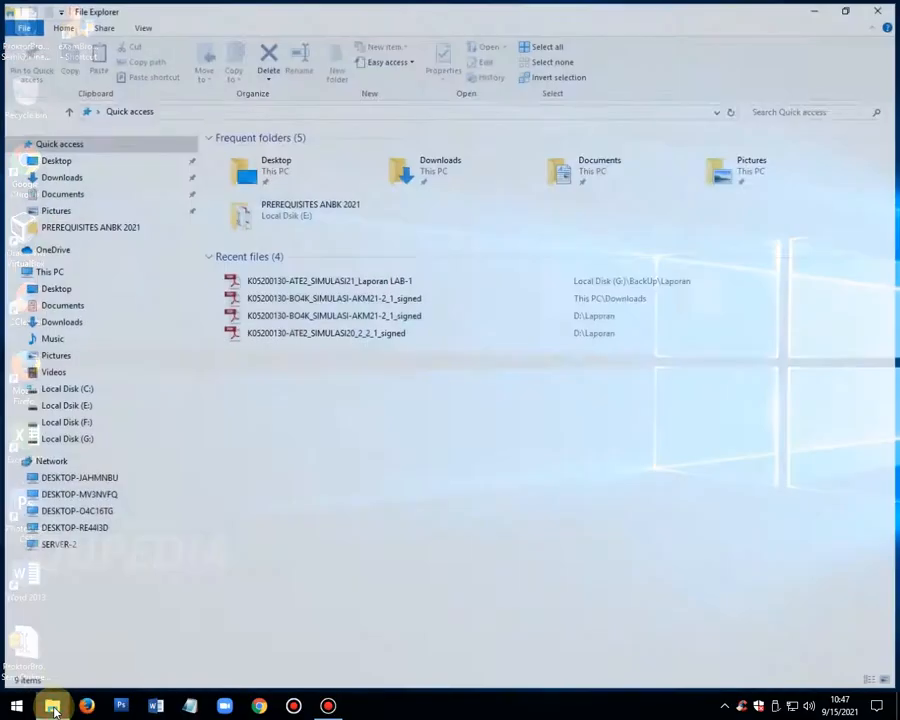
pyautogui.click(84, 440)
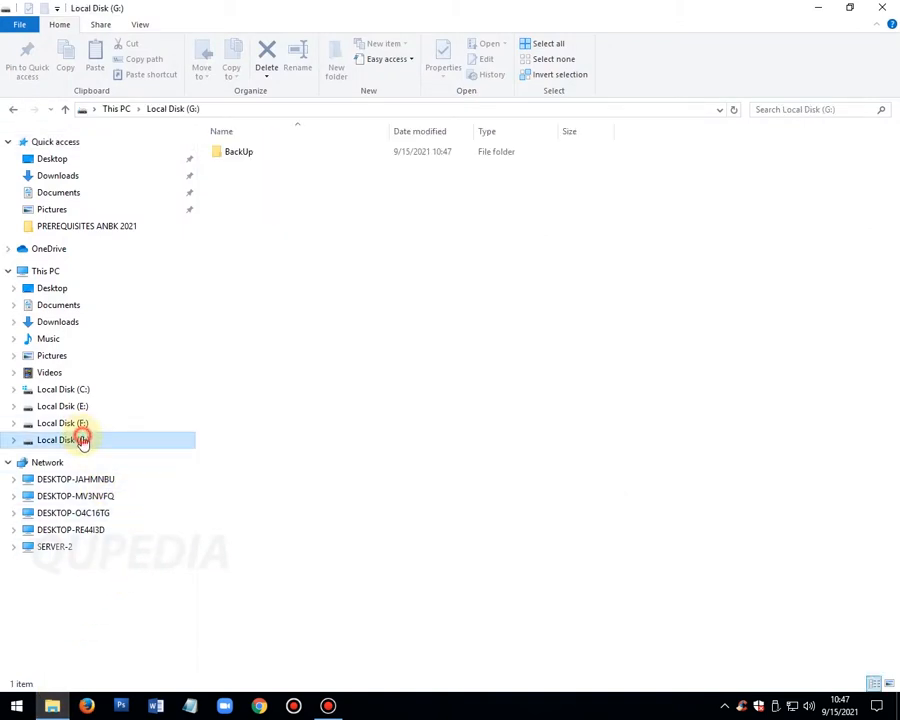
pyautogui.rightClick(424, 290)
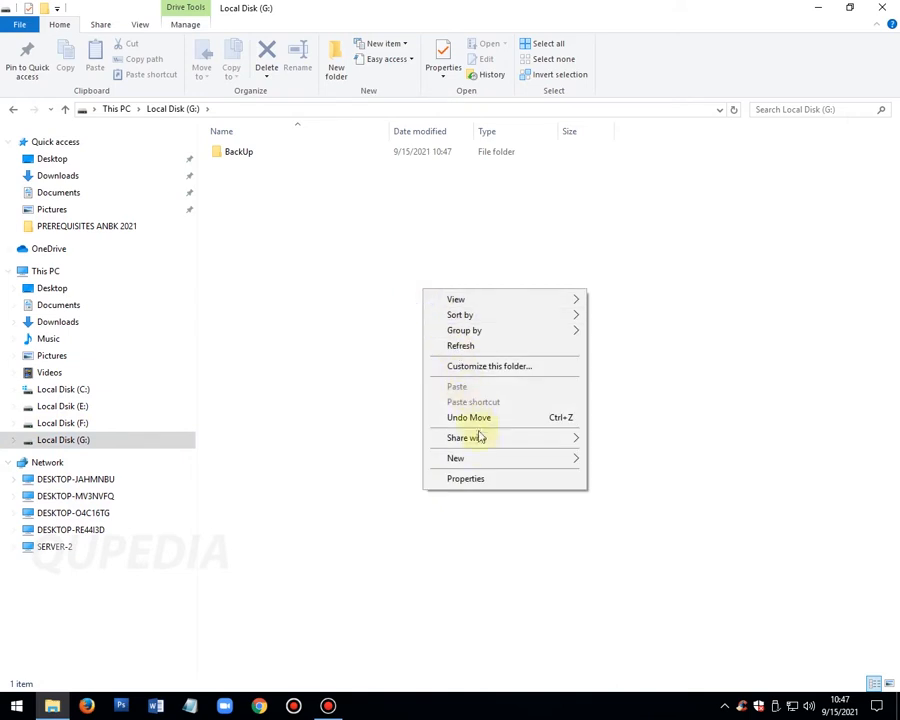
pyautogui.moveTo(484, 460)
pyautogui.click(614, 459)
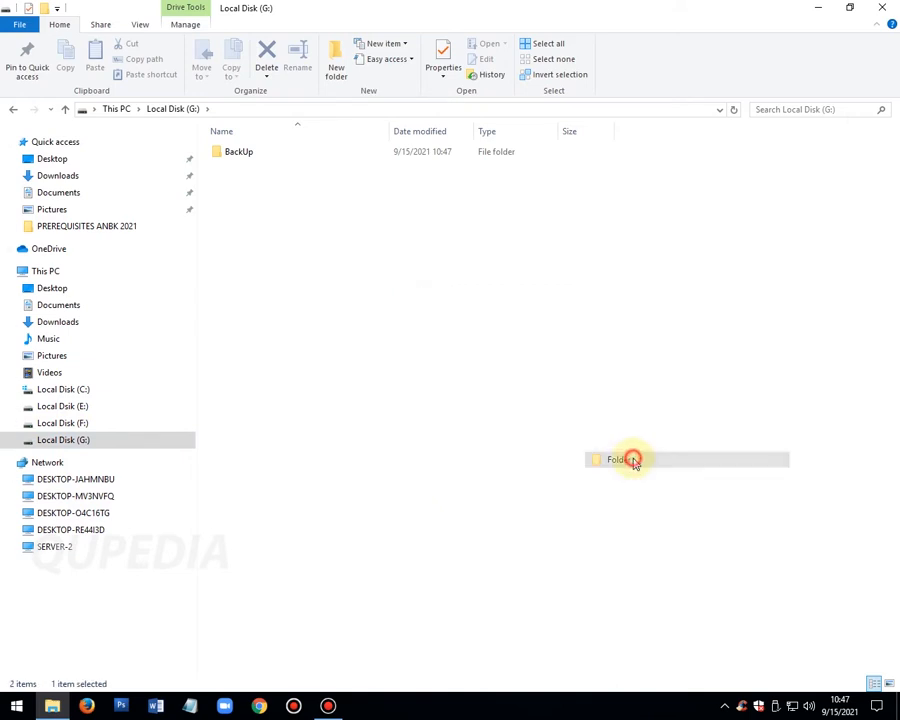
pyautogui.write('VHD')
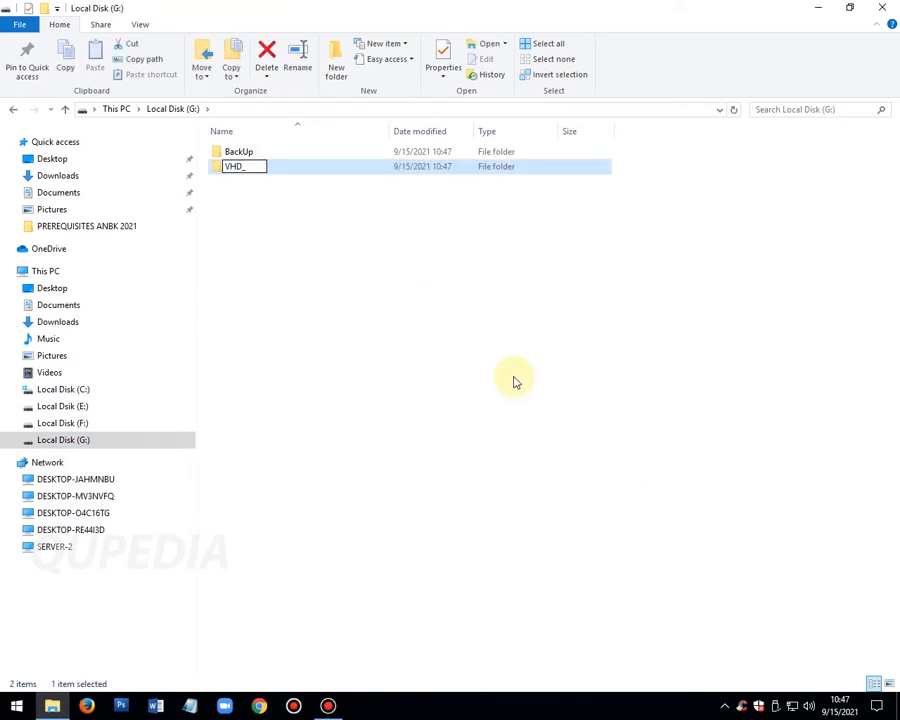
pyautogui.write('_ANBK21-LAB-')
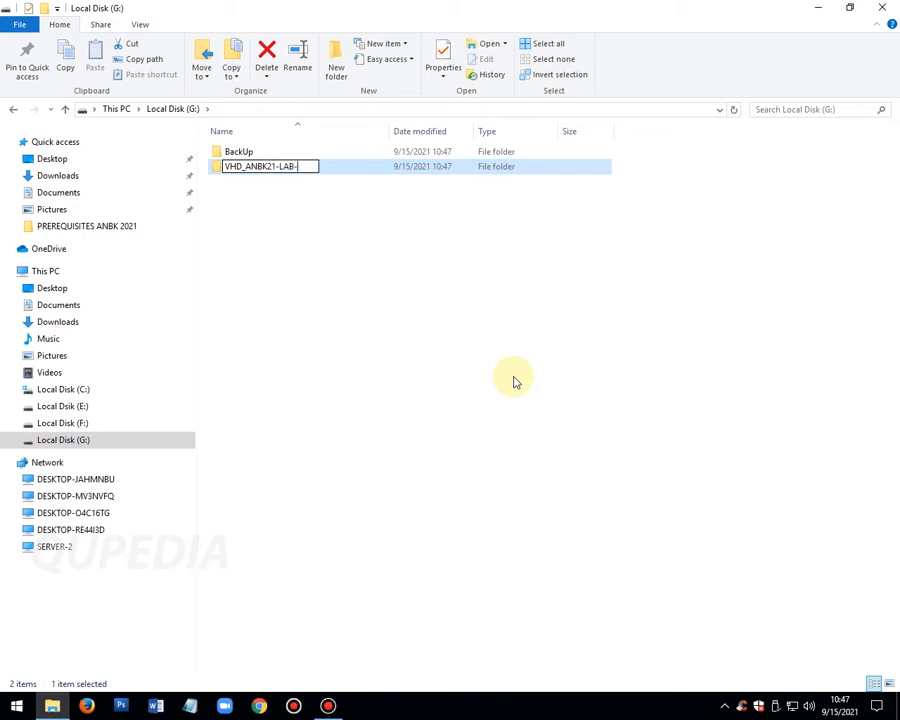
pyautogui.write('2')
pyautogui.press('Return')
pyautogui.click(494, 374)
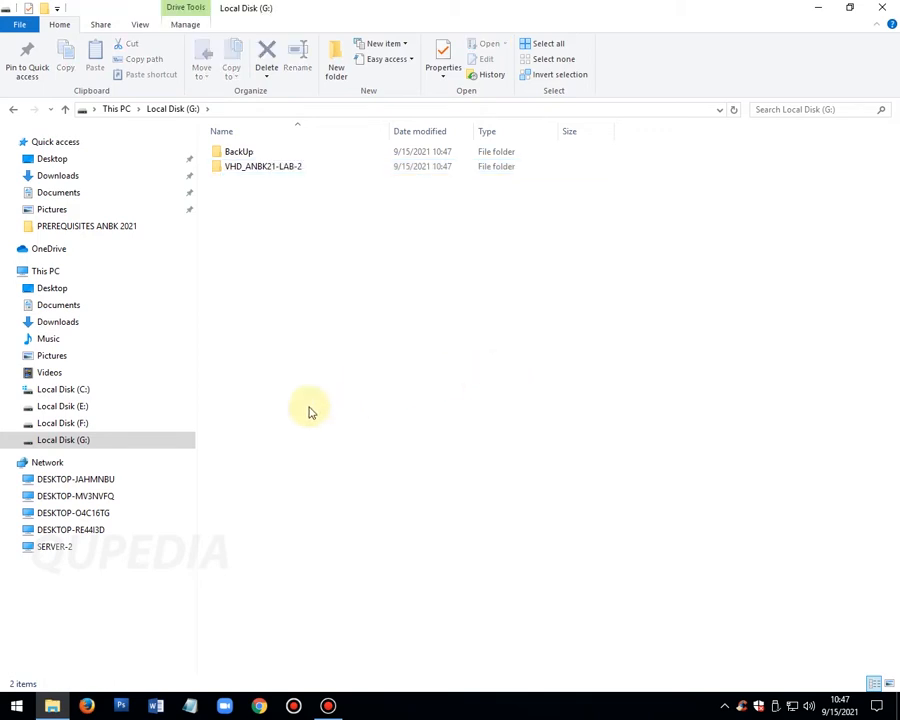
# - Copy new_VHD ANBK 2021_FRESH from the PREREQUISITES ANBK 2021 folder on drive E: into VHD_ANBK21-LAB-2 on drive G:
pyautogui.click(117, 406)
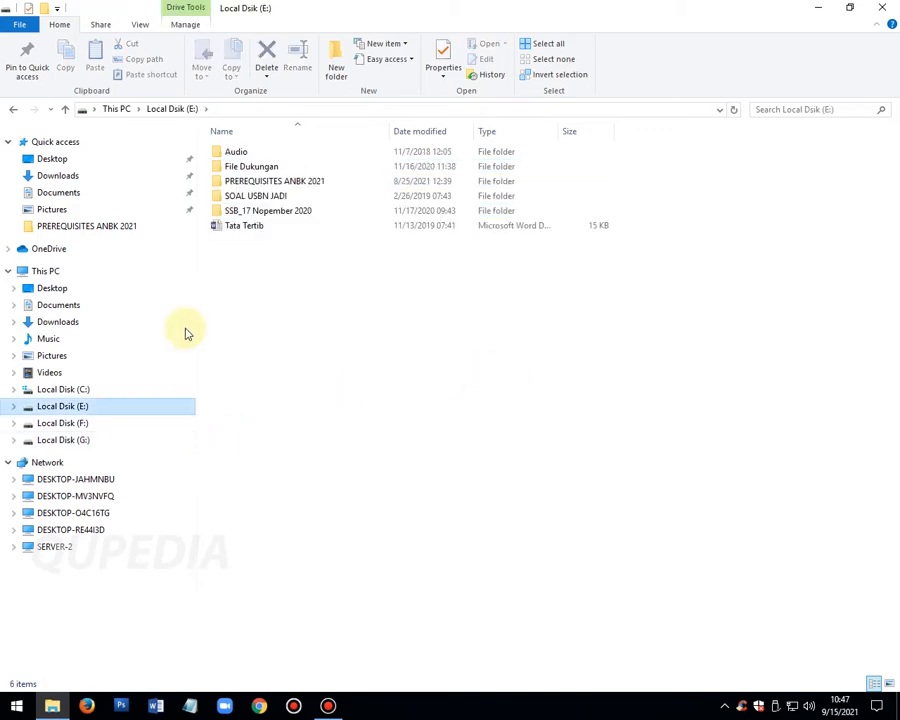
pyautogui.doubleClick(352, 182)
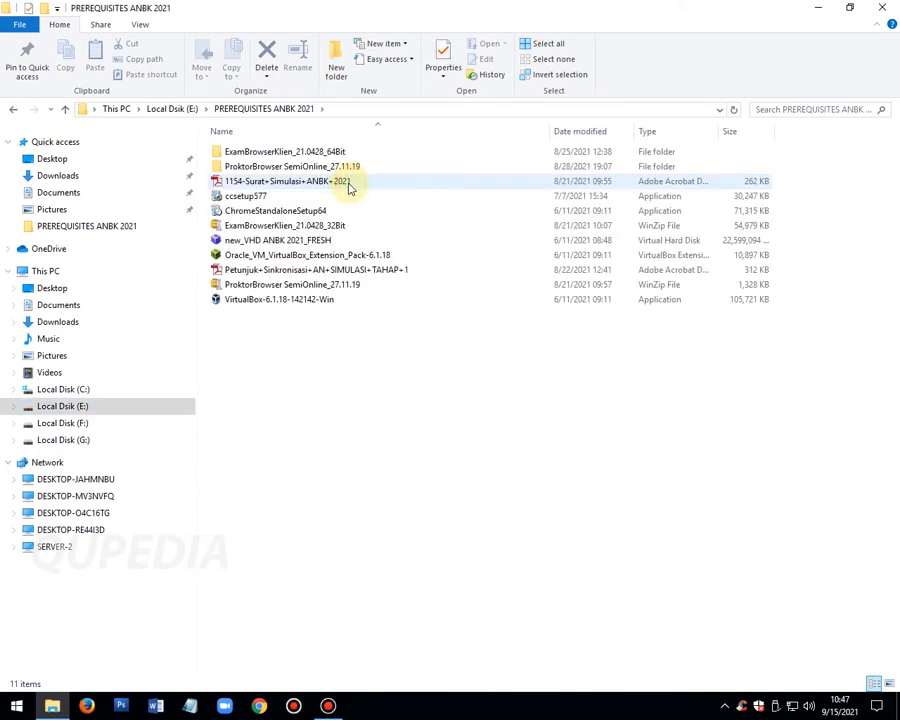
pyautogui.click(316, 243)
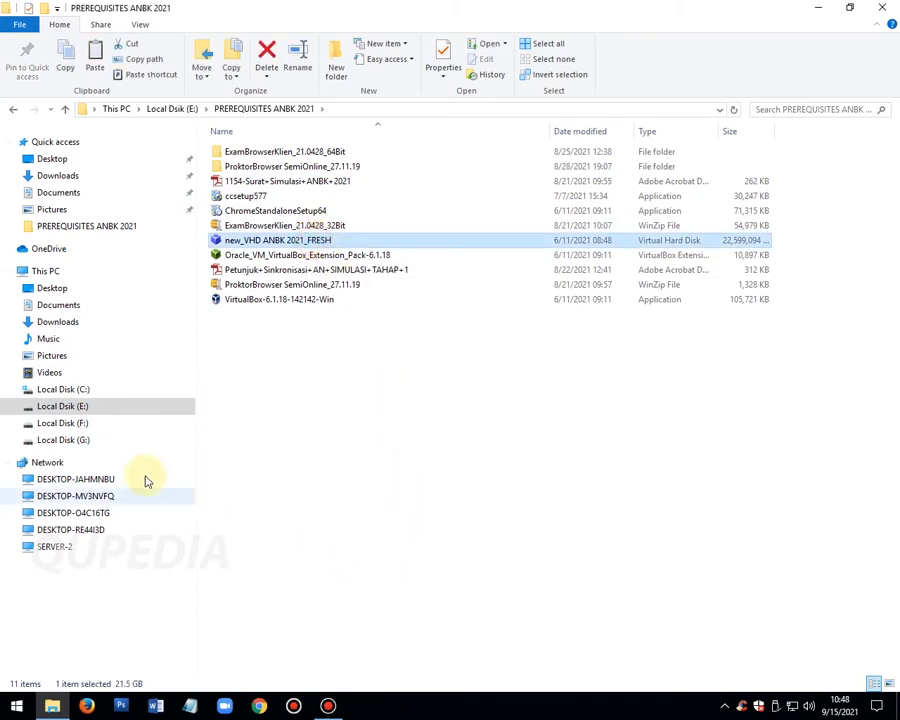
pyautogui.click(104, 438)
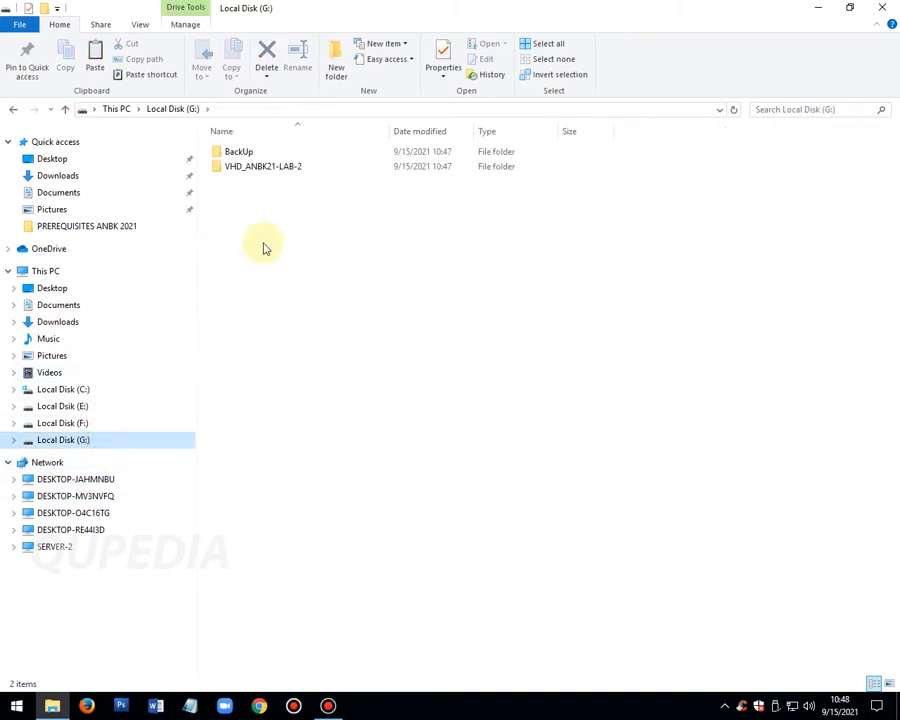
pyautogui.doubleClick(299, 170)
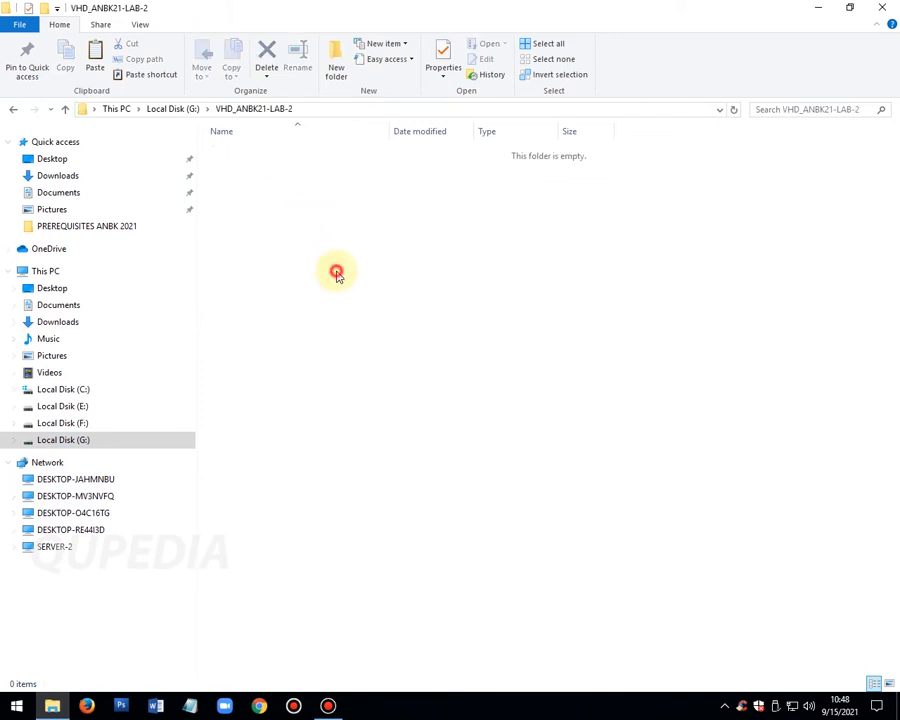
pyautogui.hotkey('ctrl', 'v')
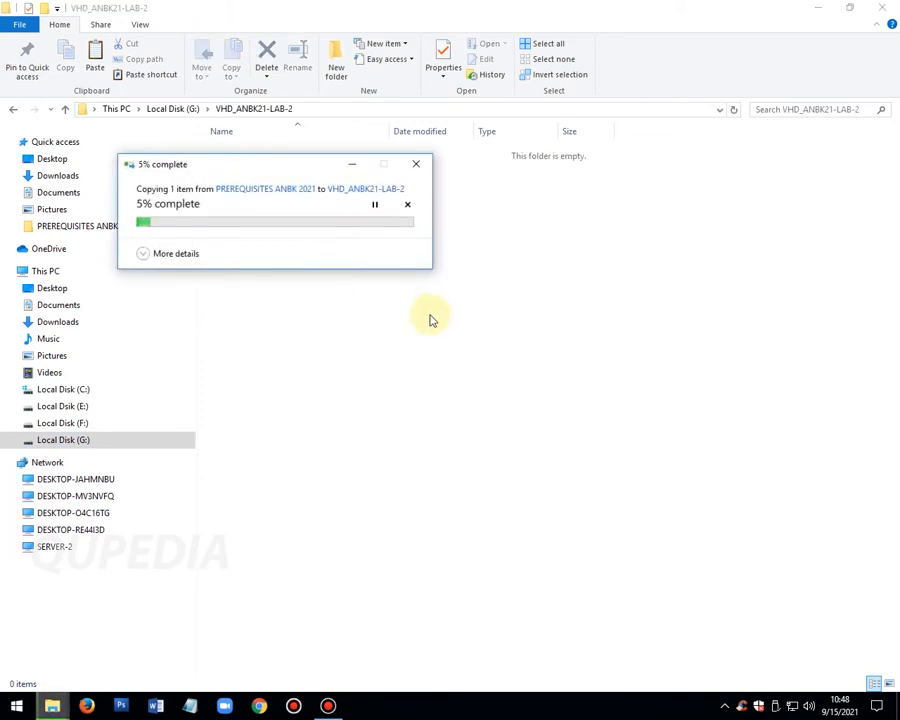
pyautogui.moveTo(266, 171); pyautogui.dragTo(436, 196)
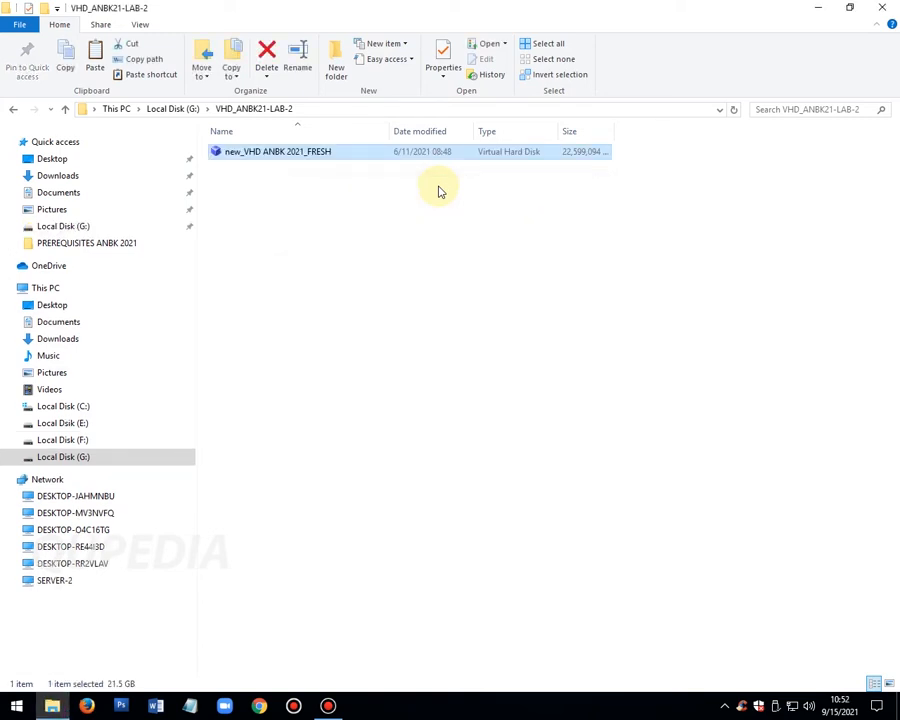
# - Go back to the root of Local Disk (G:) and close File Explorer
pyautogui.click(444, 223)
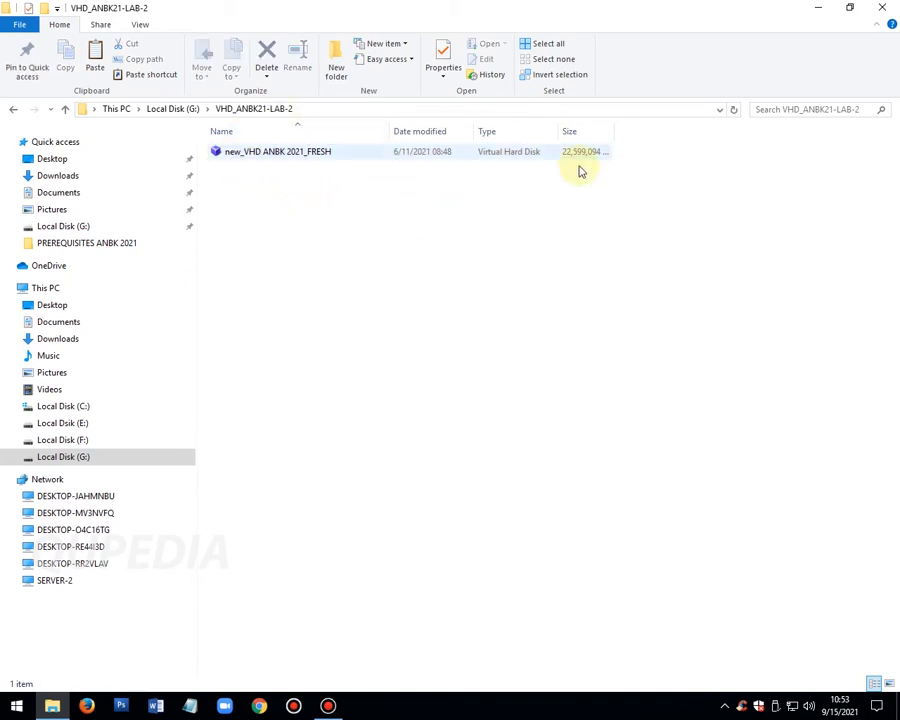
pyautogui.click(172, 109)
pyautogui.click(444, 278)
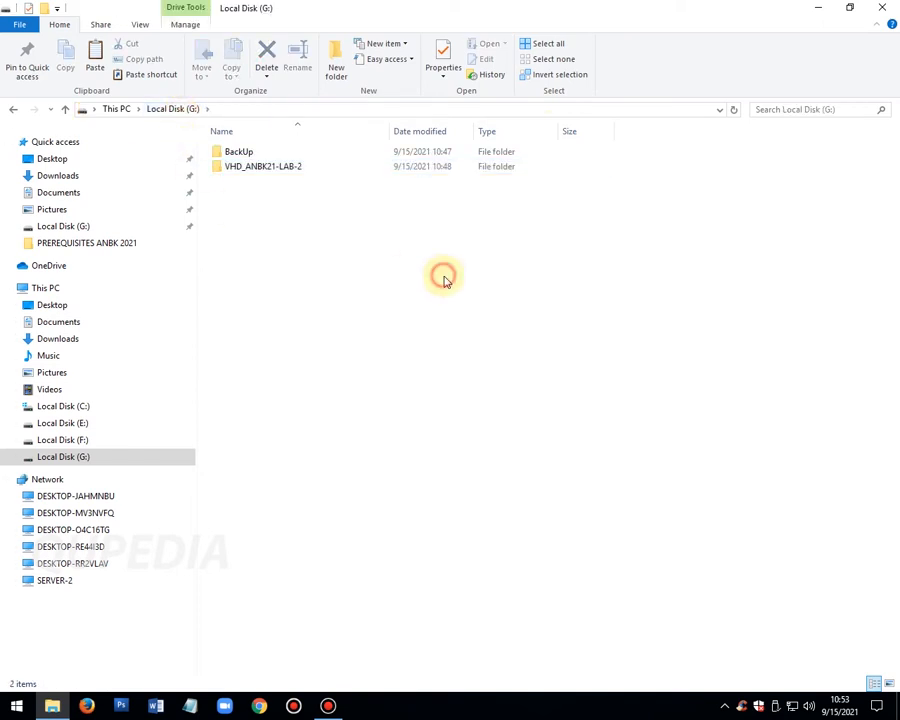
pyautogui.click(882, 7)
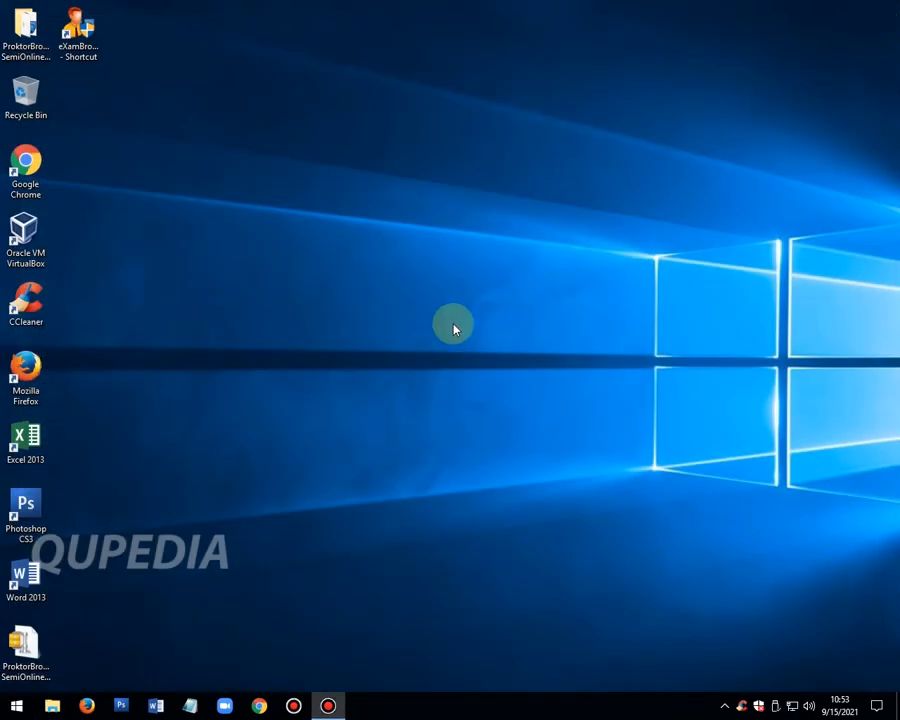
pyautogui.click(427, 331)
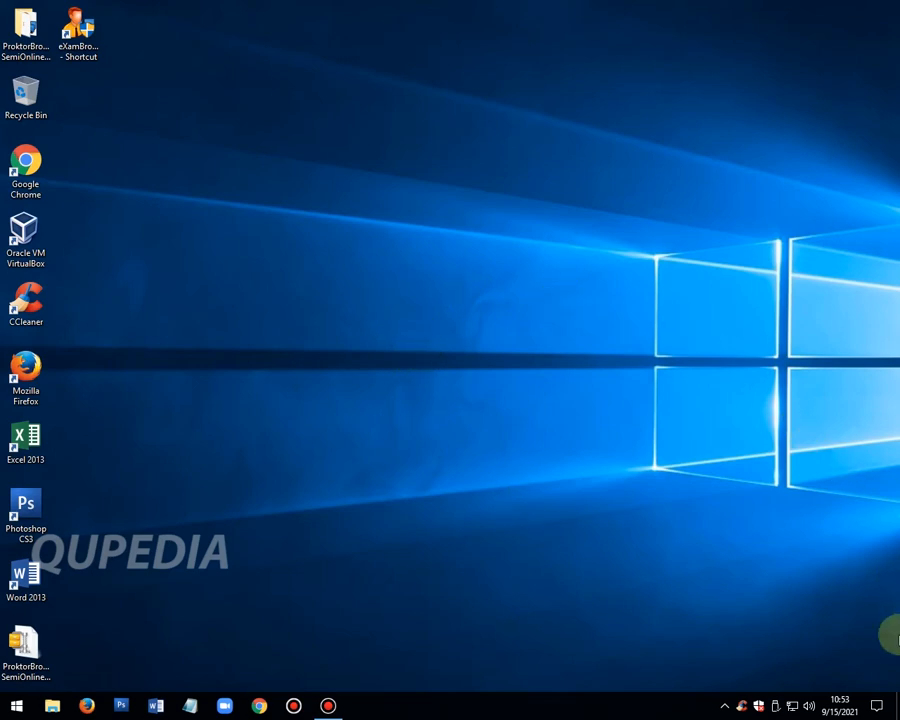
# - Open the adapter settings from the Network and Sharing Center and look over the Ethernet and Ethernet 2 connections
pyautogui.rightClick(792, 706)
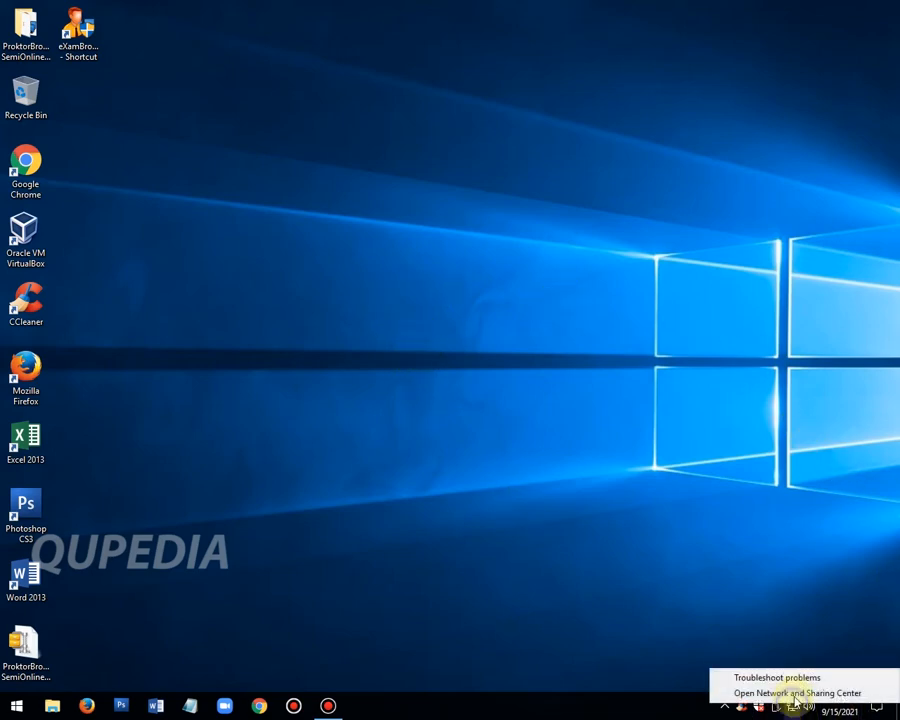
pyautogui.click(795, 692)
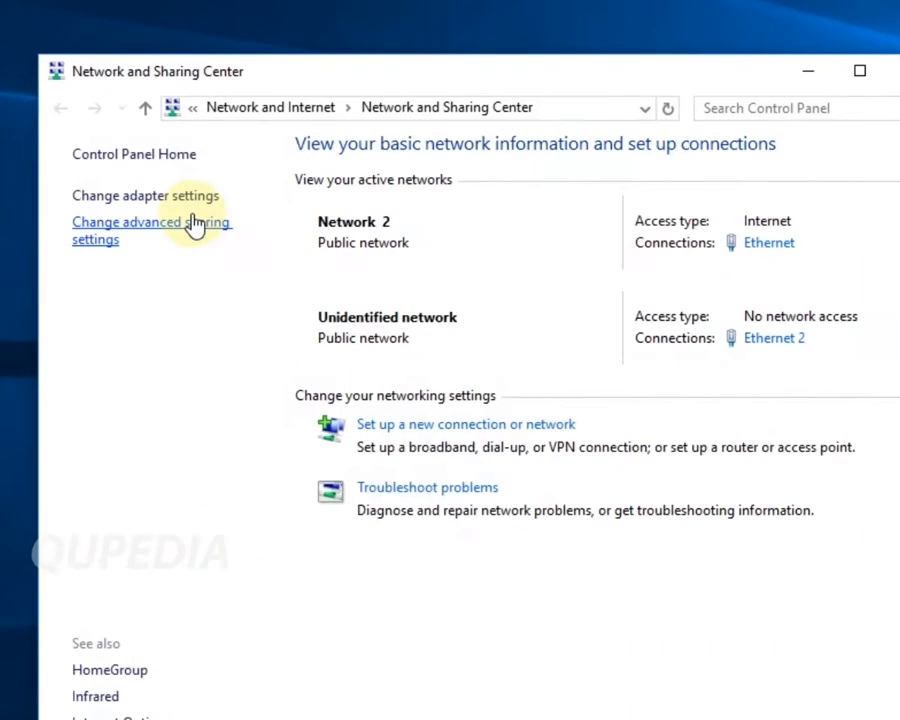
pyautogui.click(195, 196)
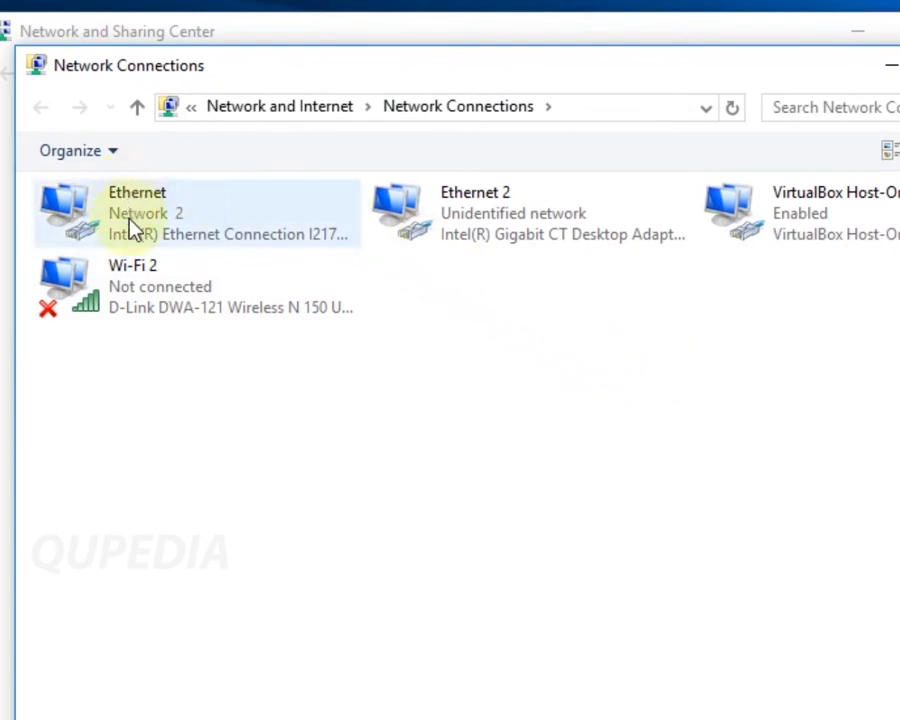
pyautogui.click(189, 226)
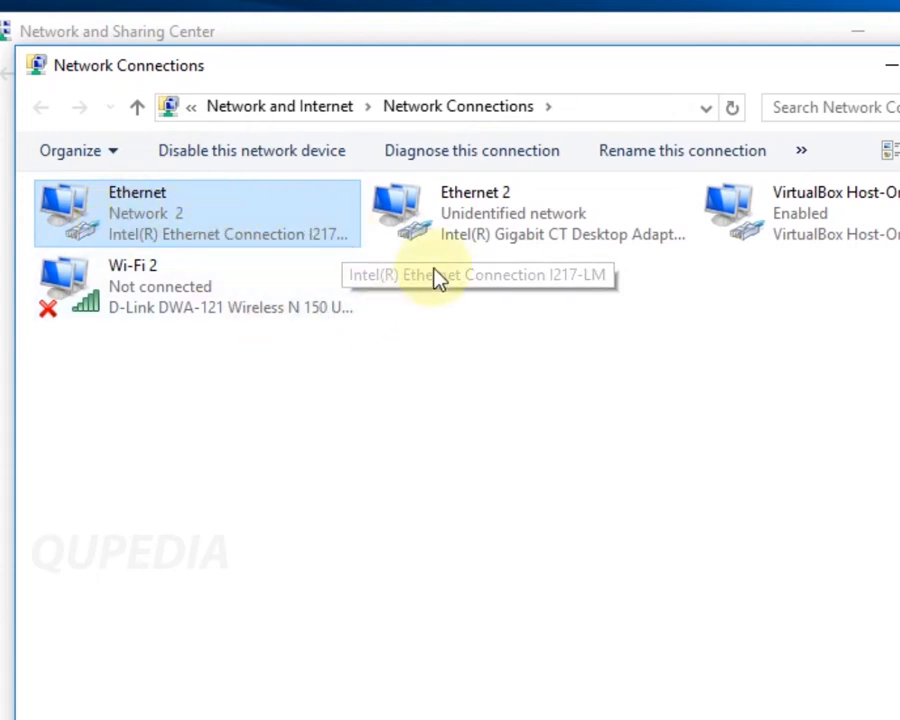
pyautogui.click(456, 245)
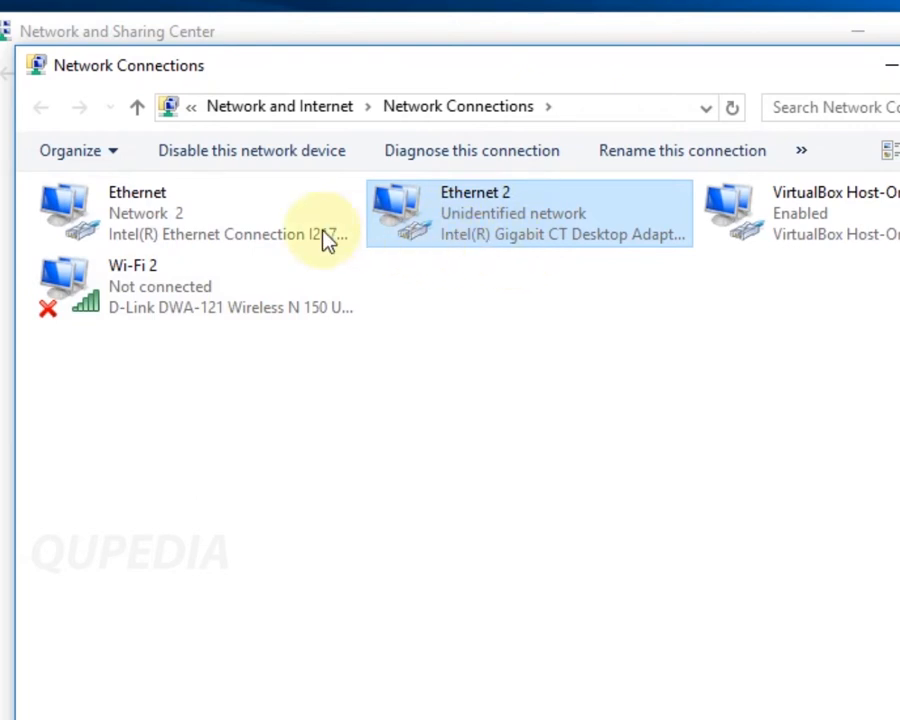
pyautogui.click(547, 333)
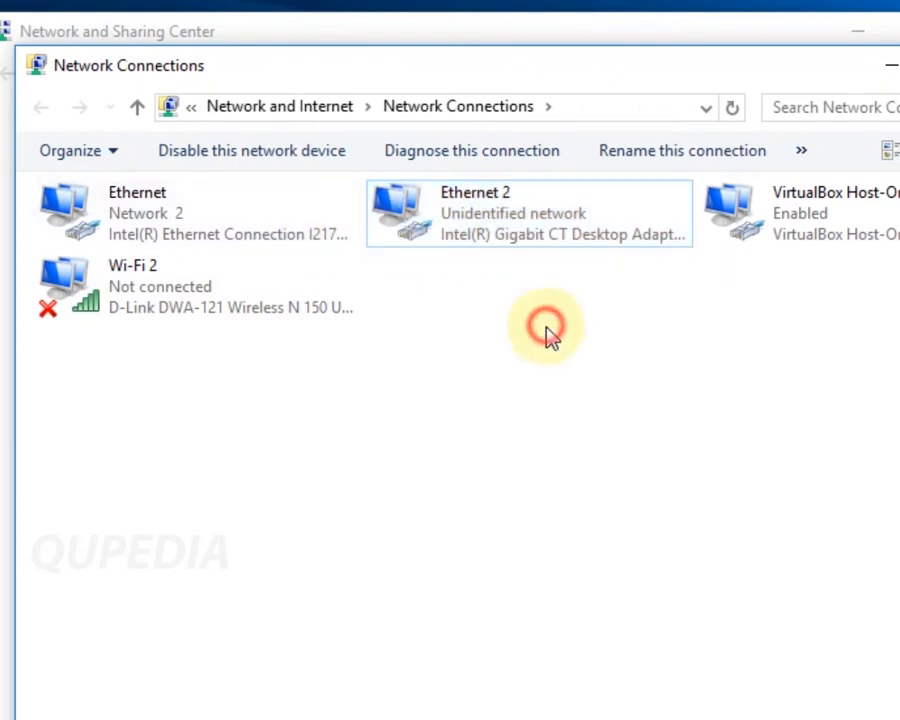
pyautogui.click(133, 215)
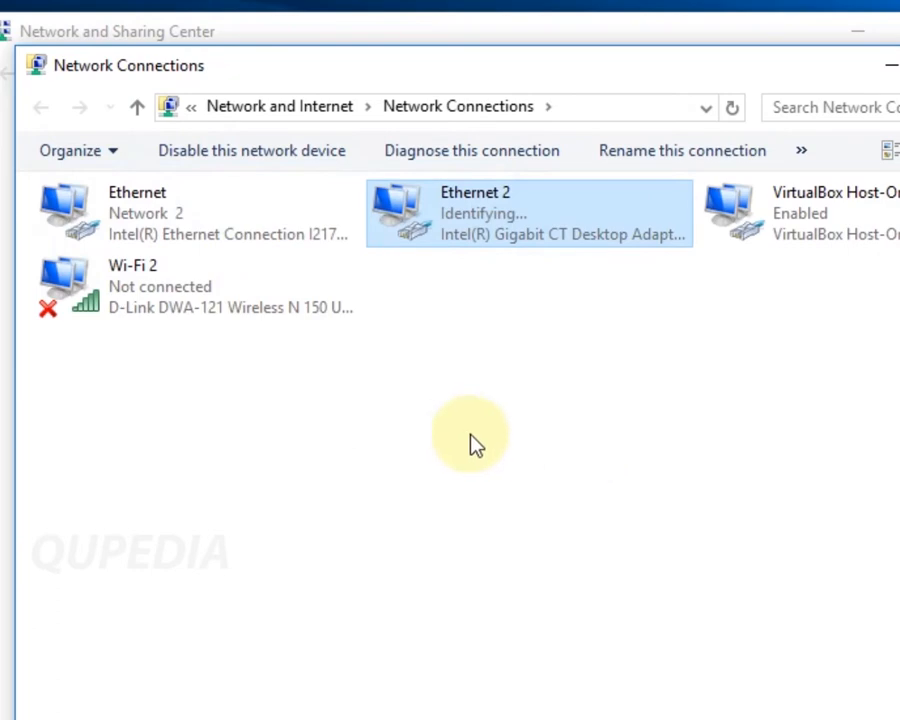
# - Give the Ethernet 2 adapter the static IPv4 address 192.168.0.199 with subnet mask 255.255.255.0
pyautogui.rightClick(402, 214)
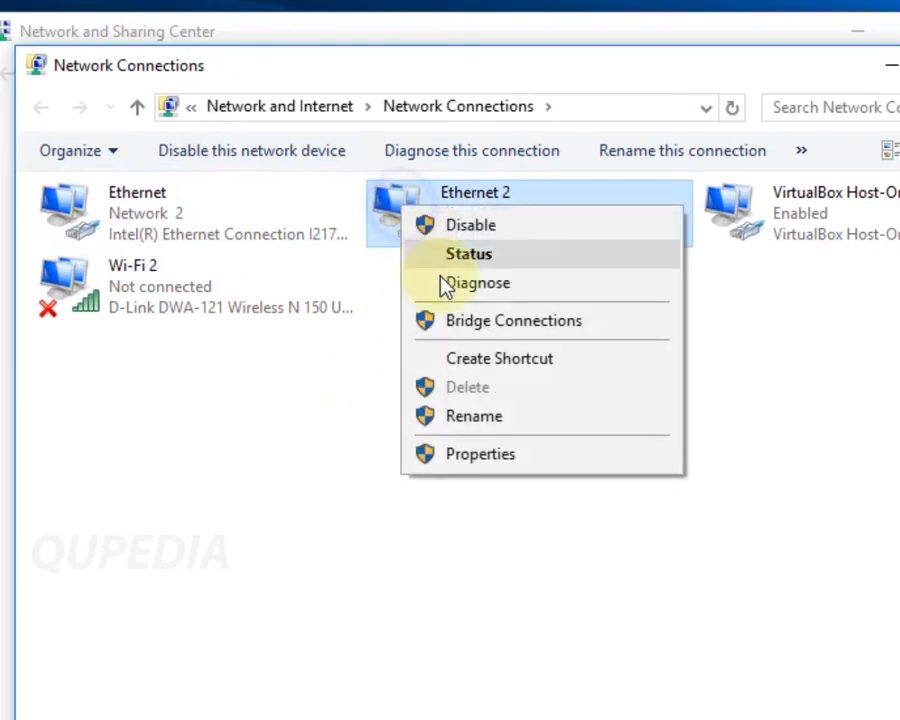
pyautogui.click(478, 452)
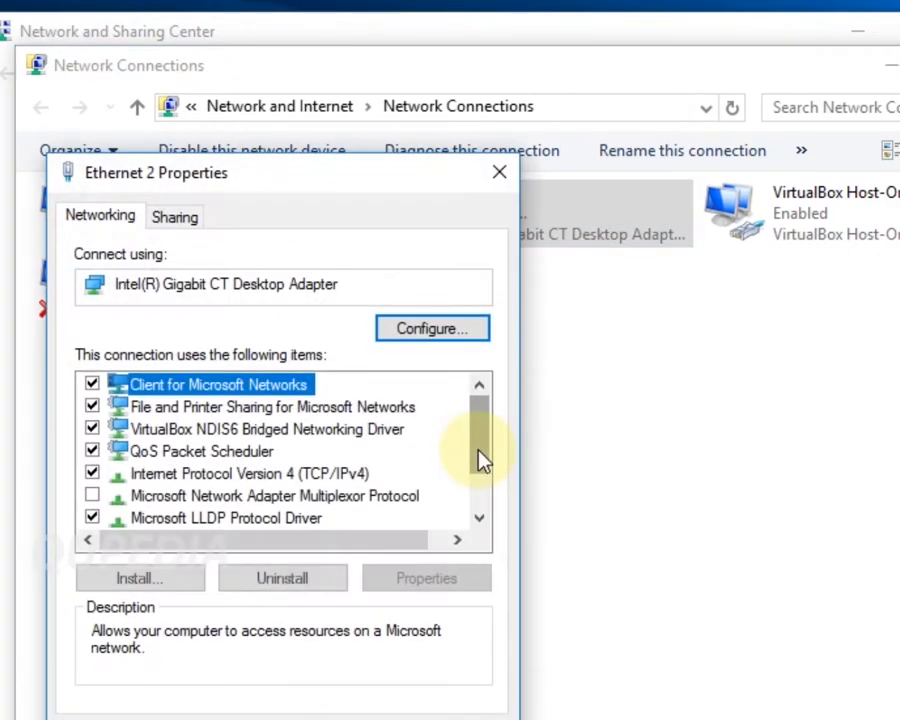
pyautogui.doubleClick(341, 476)
pyautogui.click(304, 464)
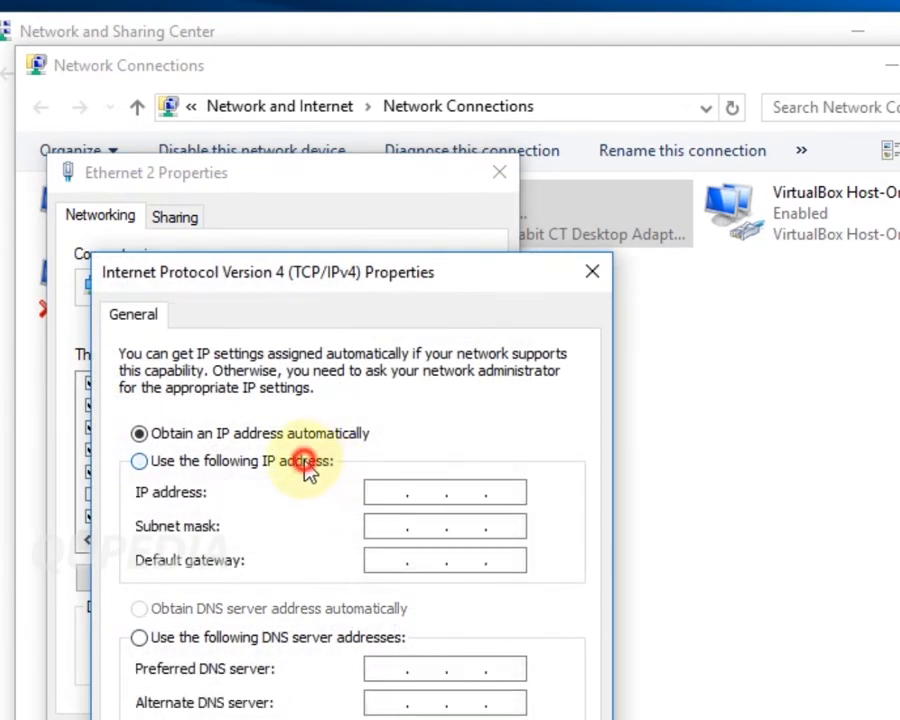
pyautogui.click(377, 493)
pyautogui.write('192 . 168 . 0 . 1')
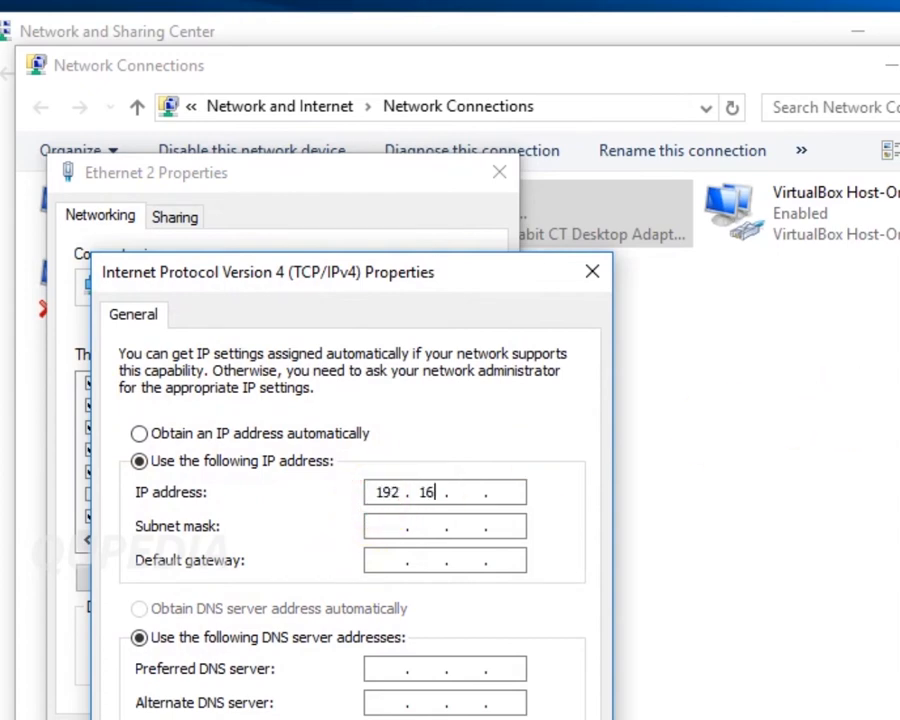
pyautogui.write('99')
pyautogui.press('Tab')
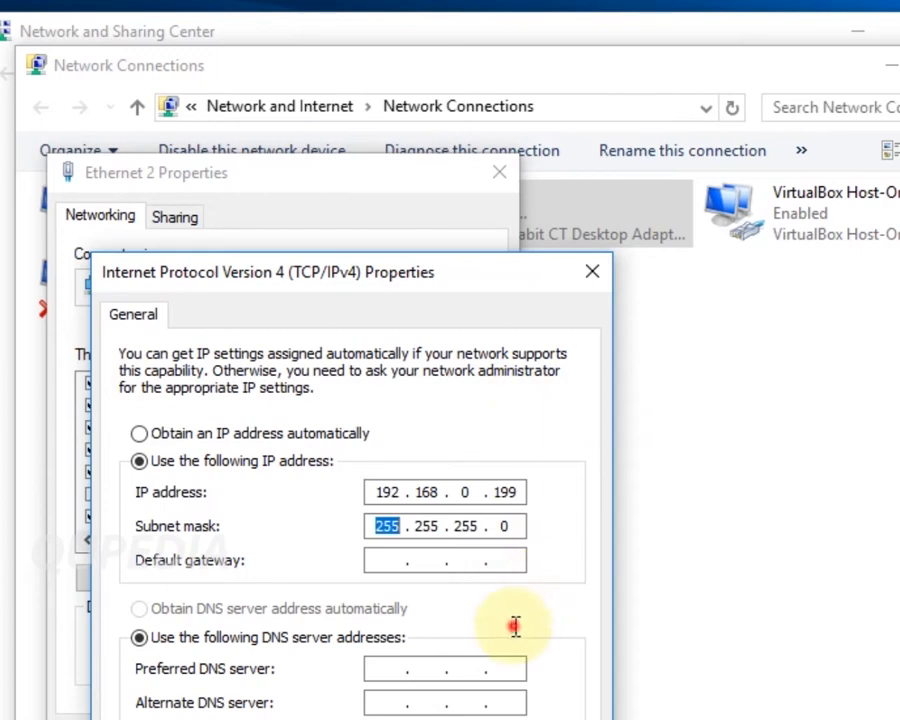
pyautogui.click(490, 556)
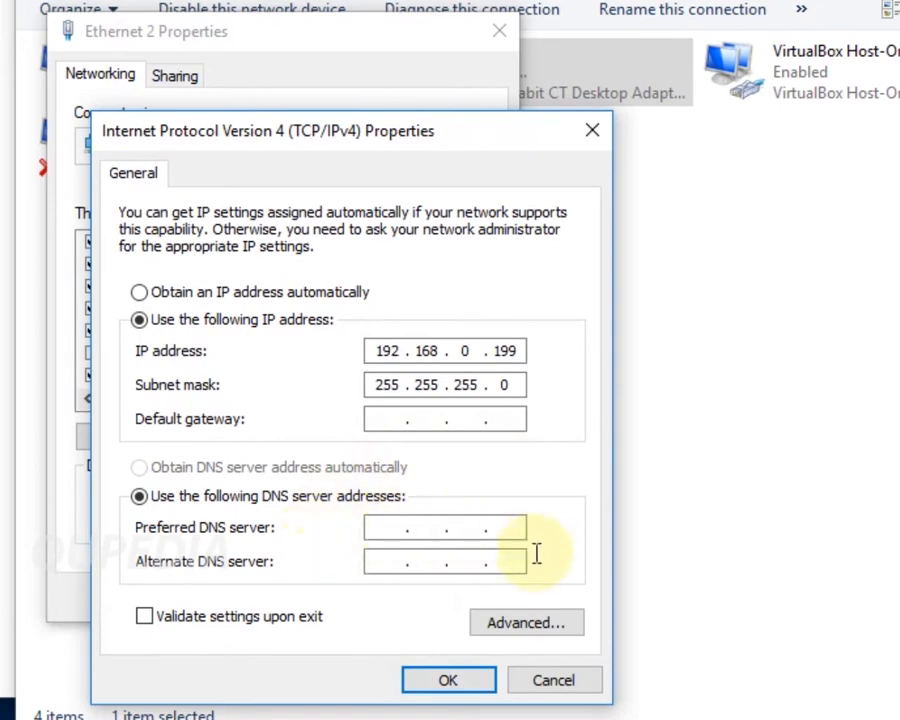
pyautogui.click(448, 681)
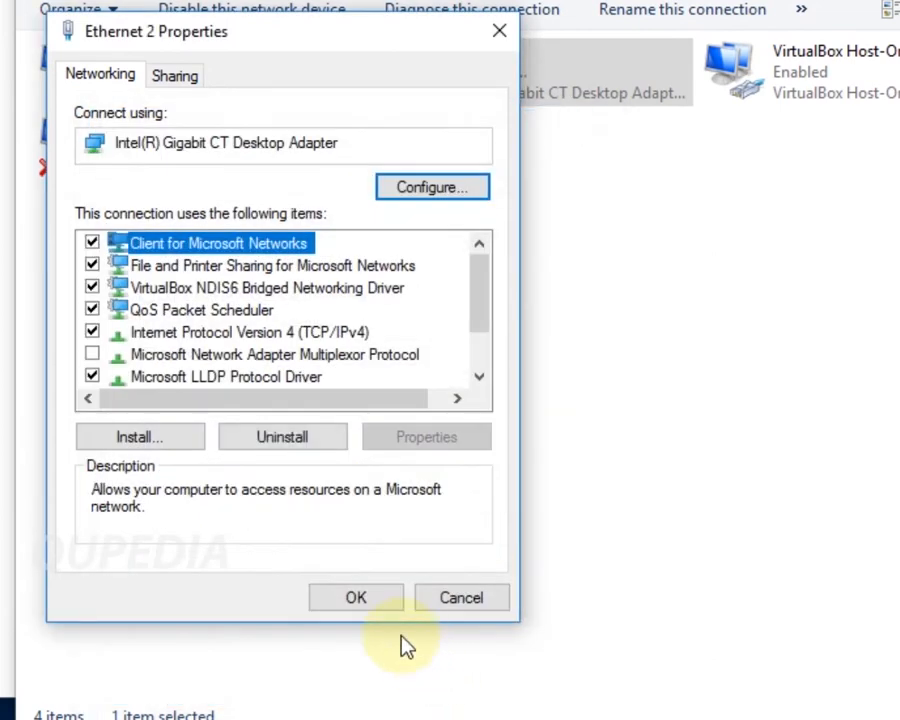
pyautogui.click(377, 603)
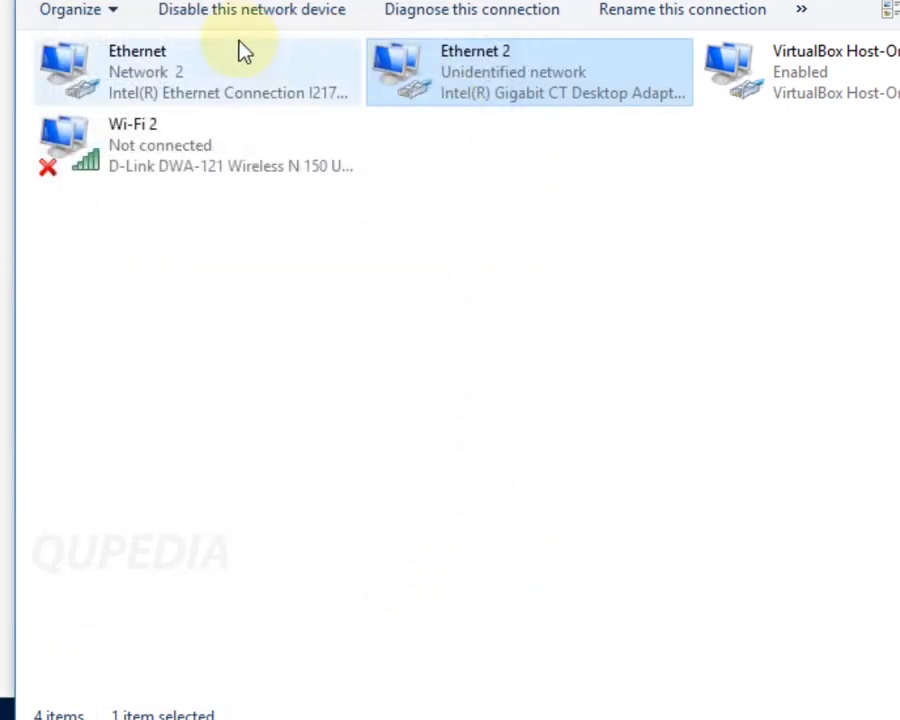
pyautogui.click(105, 75)
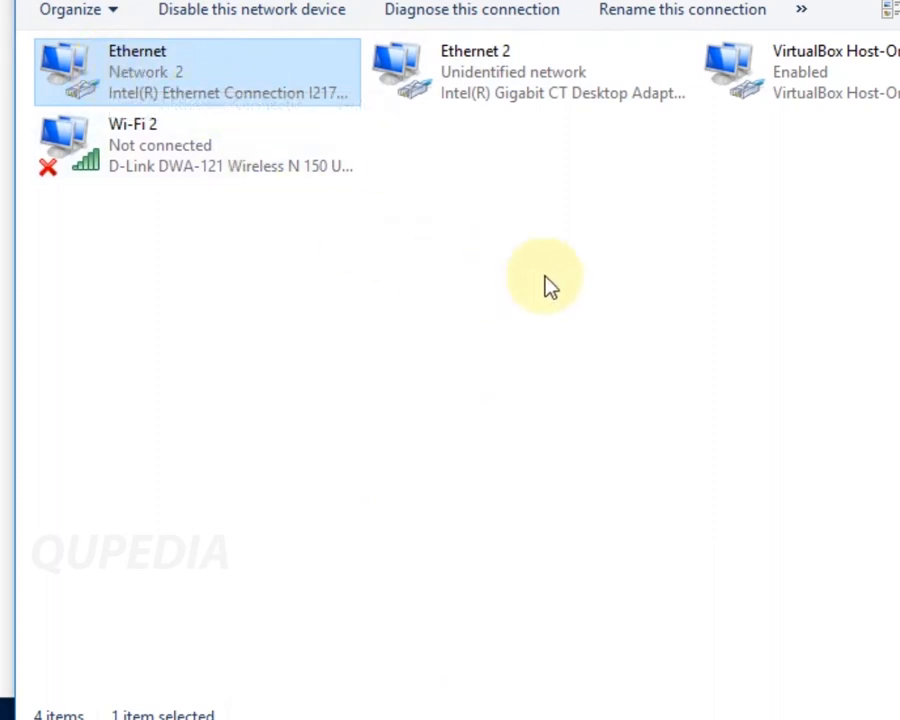
pyautogui.press('Right')
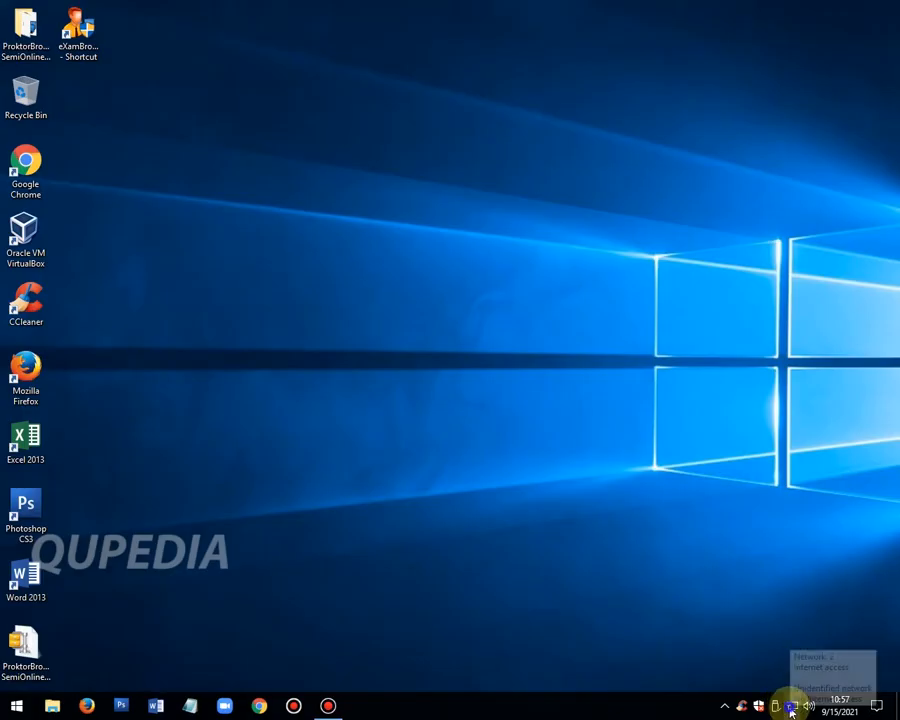
# - Check the network discovery and file and printer sharing options in the advanced sharing settings, leaving them as they are
pyautogui.rightClick(794, 702)
pyautogui.click(794, 695)
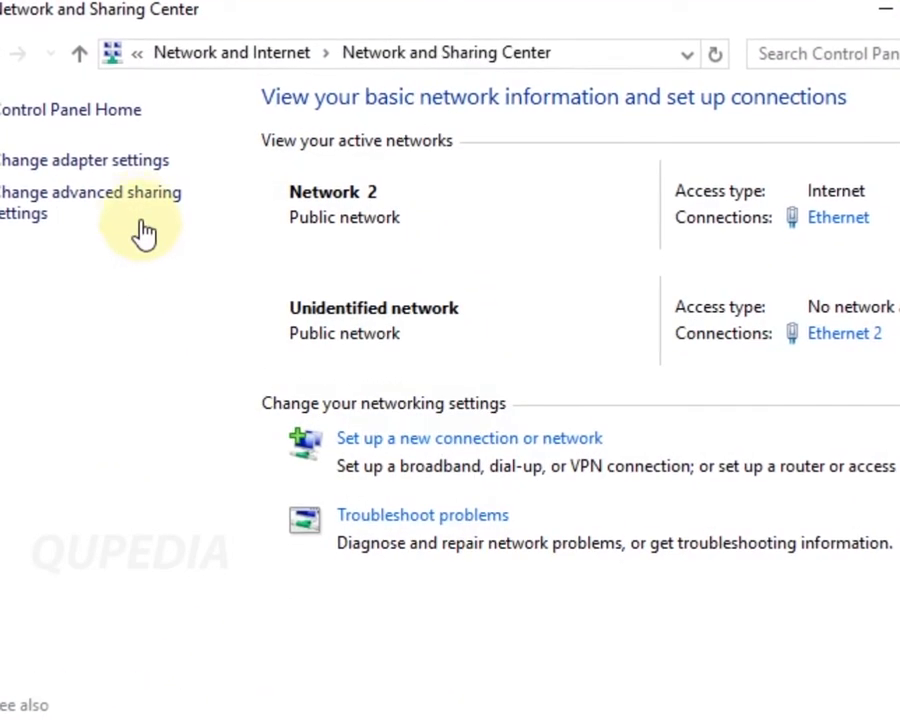
pyautogui.click(135, 200)
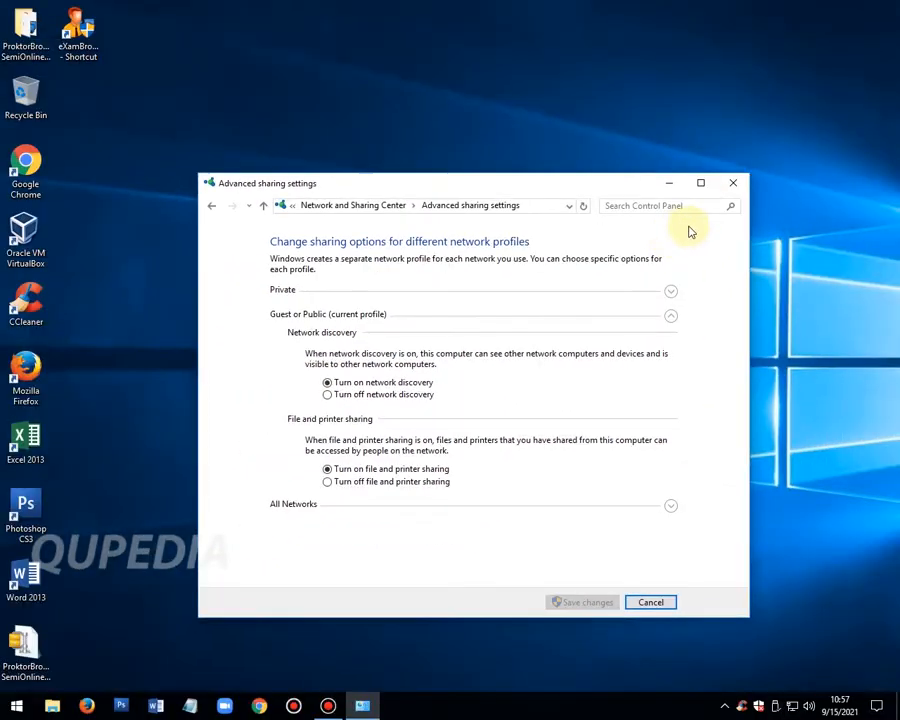
pyautogui.click(733, 183)
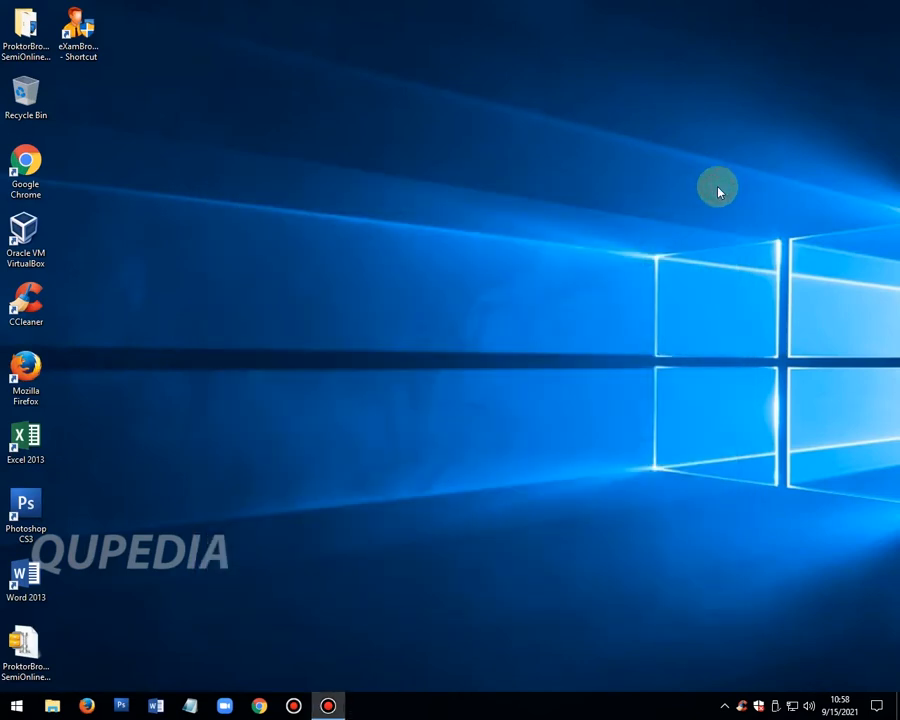
# - Run a continuous ping to 192.168.0.41 to test the connection, and close the ping window
pyautogui.press('super+r')
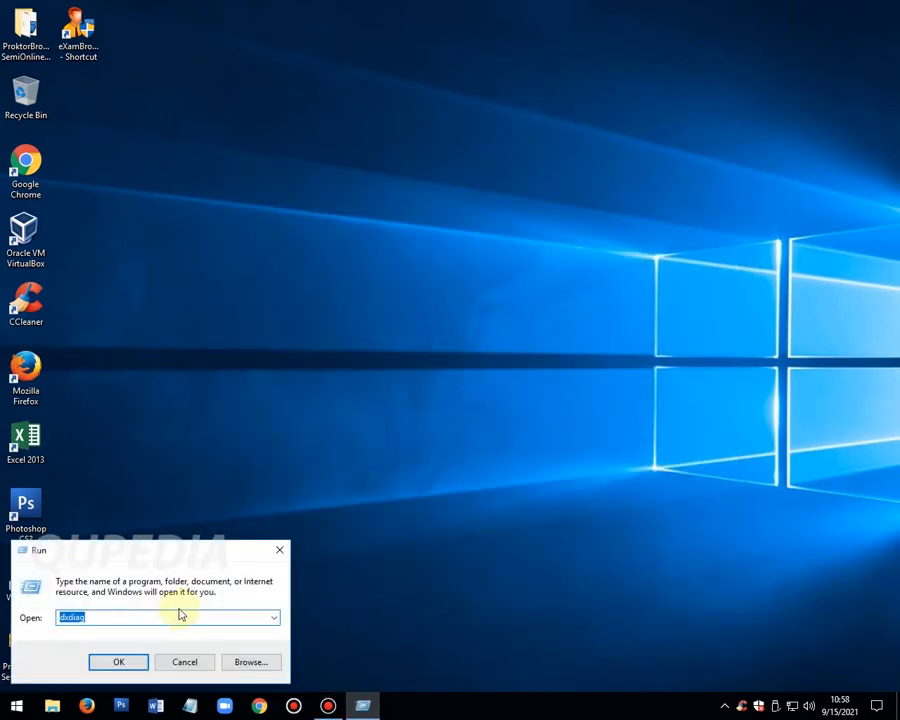
pyautogui.write('ping 192.168.')
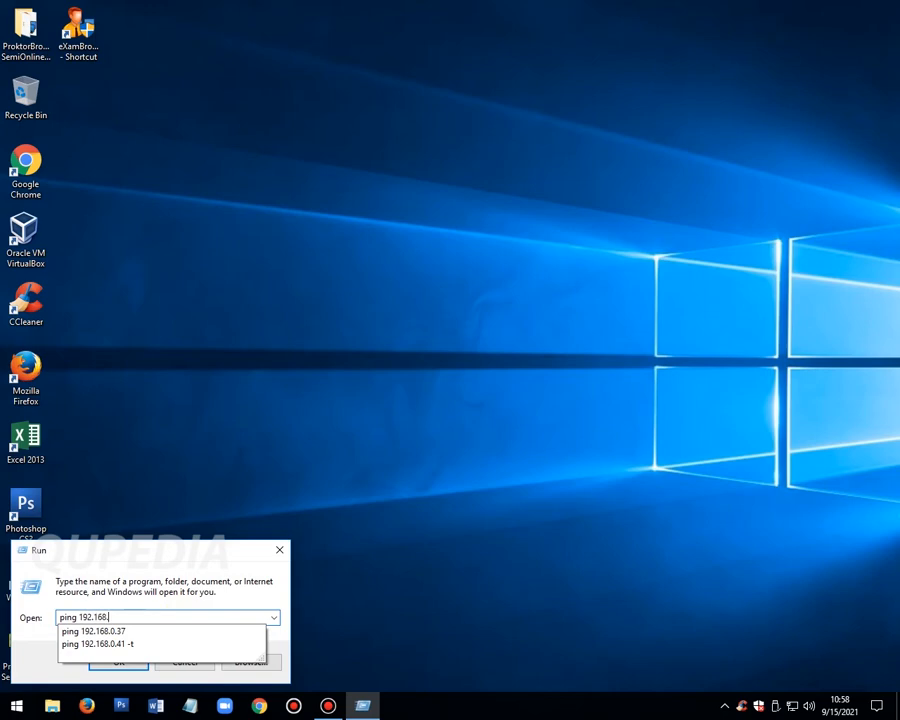
pyautogui.write('0.41')
pyautogui.click(200, 630)
pyautogui.press('Return')
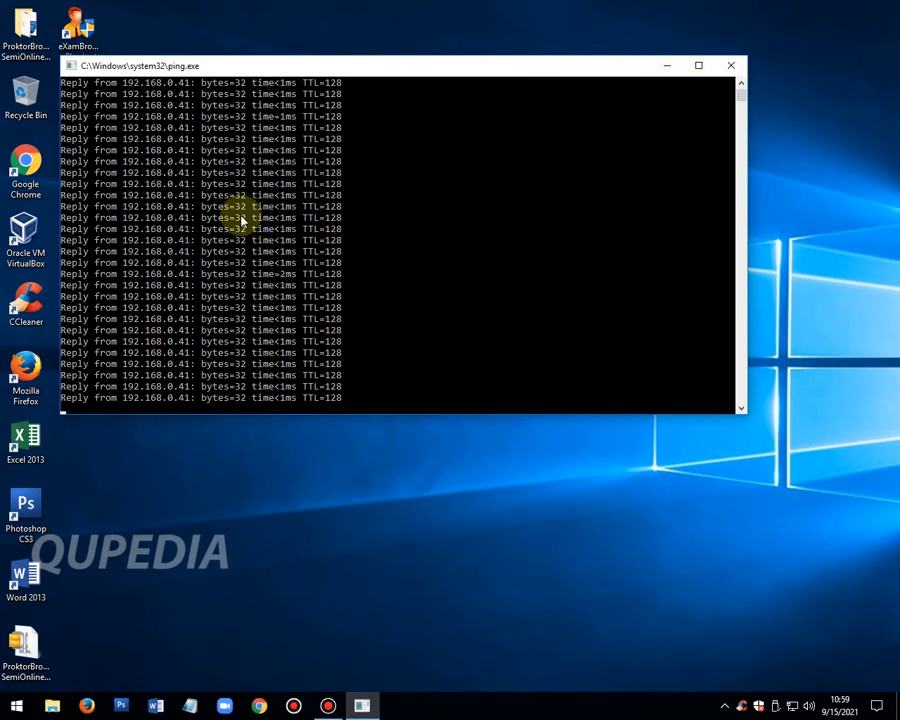
pyautogui.click(732, 66)
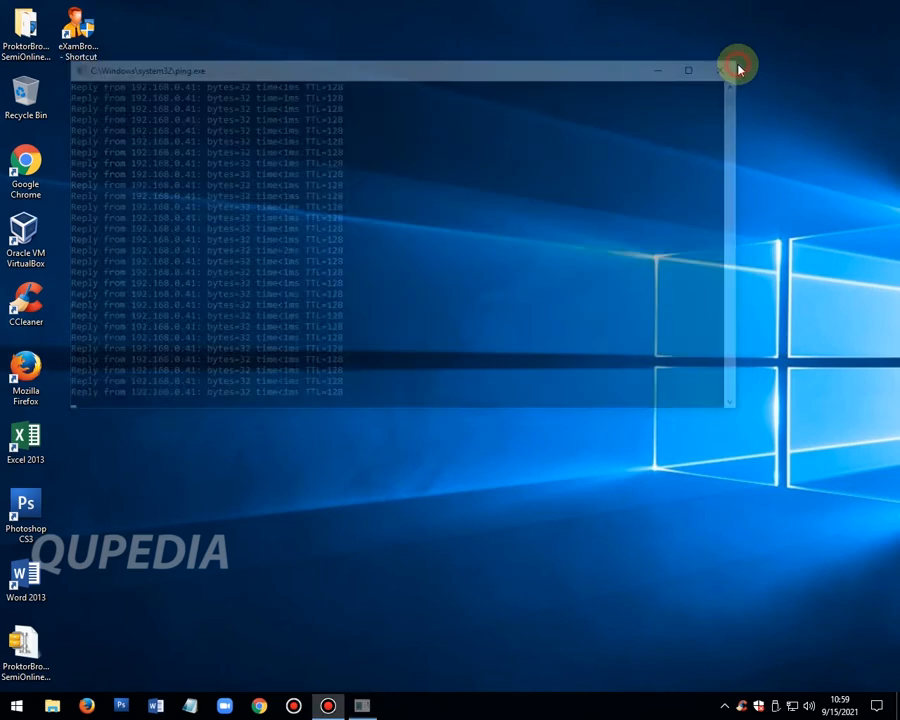
pyautogui.click(471, 276)
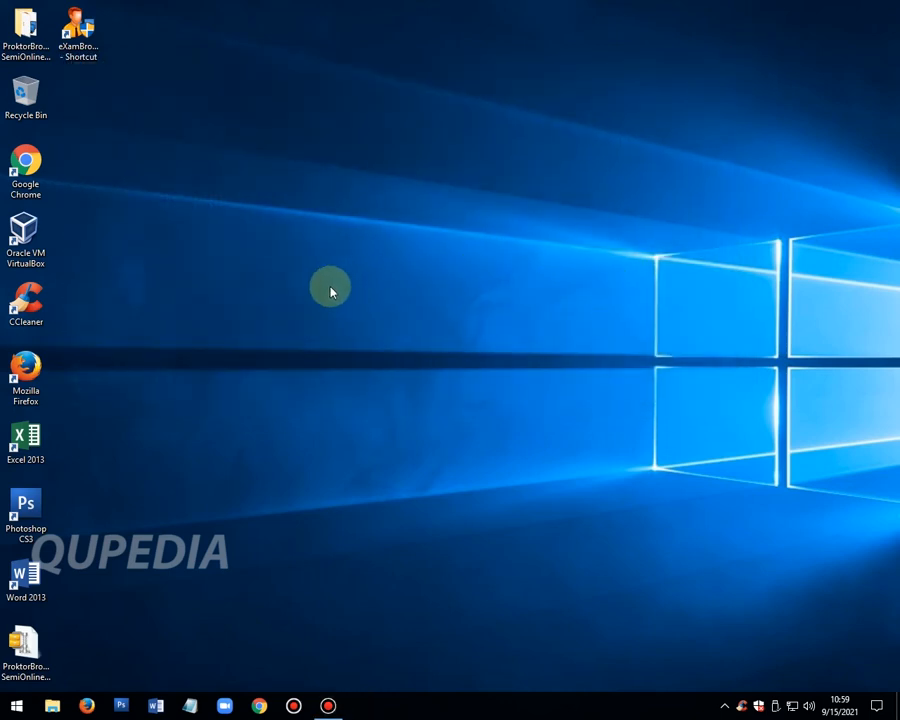
# - Open Oracle VM VirtualBox and start a new virtual machine named ANBK21_LAB-2
pyautogui.doubleClick(26, 229)
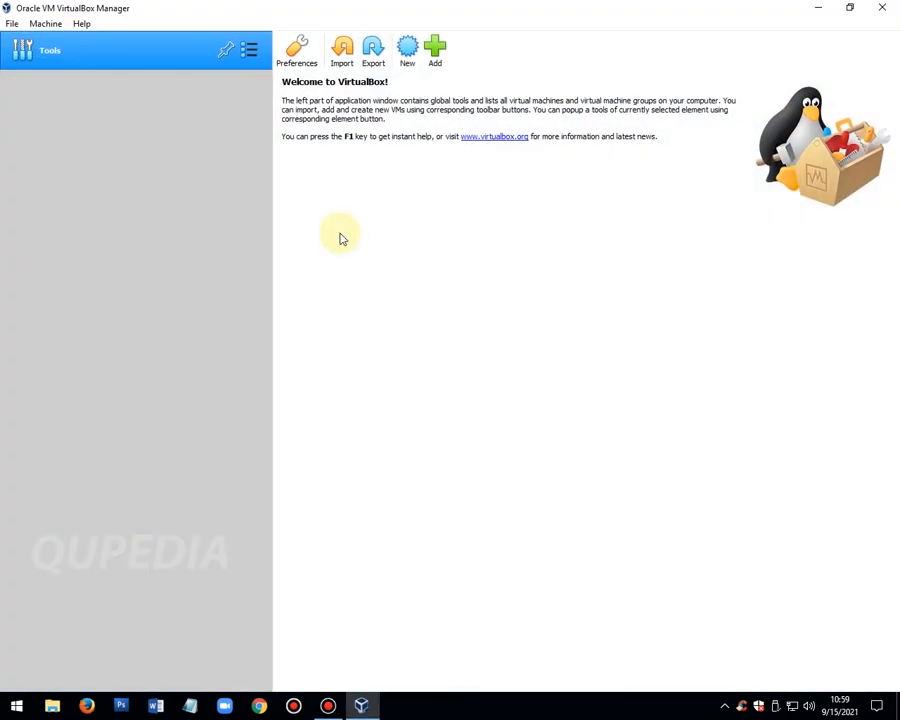
pyautogui.click(47, 24)
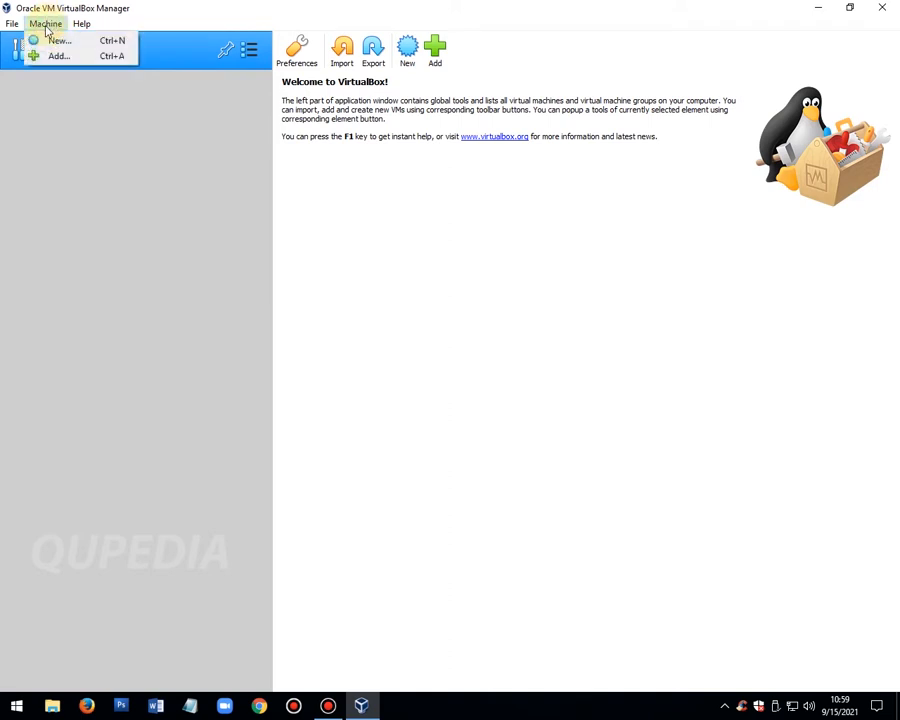
pyautogui.click(408, 55)
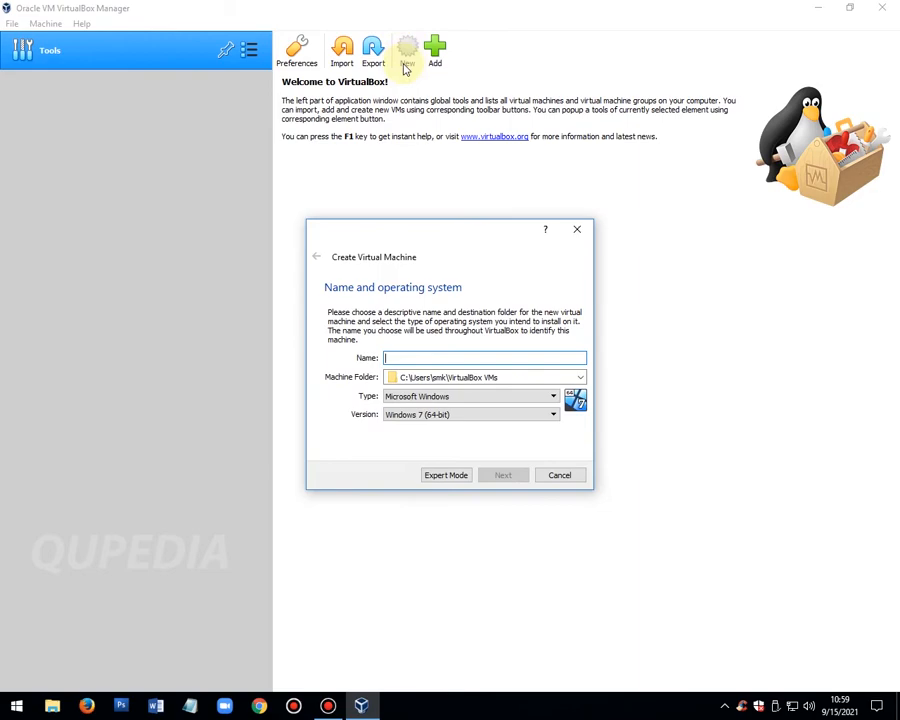
pyautogui.write('an')
pyautogui.press('BackSpace')
pyautogui.press('BackSpace')
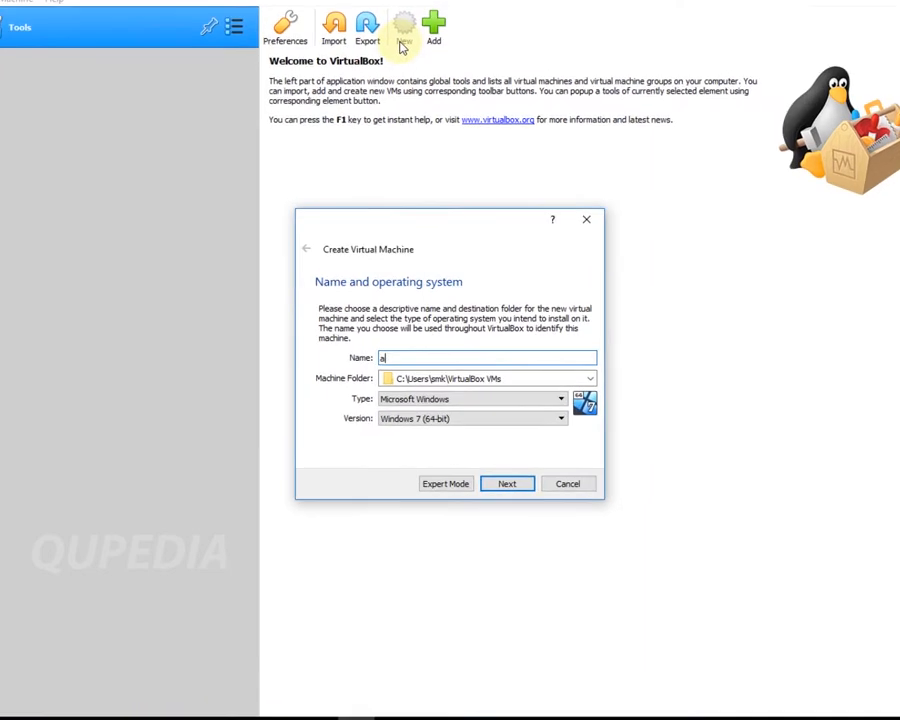
pyautogui.write('ANBK21_LAB-2')
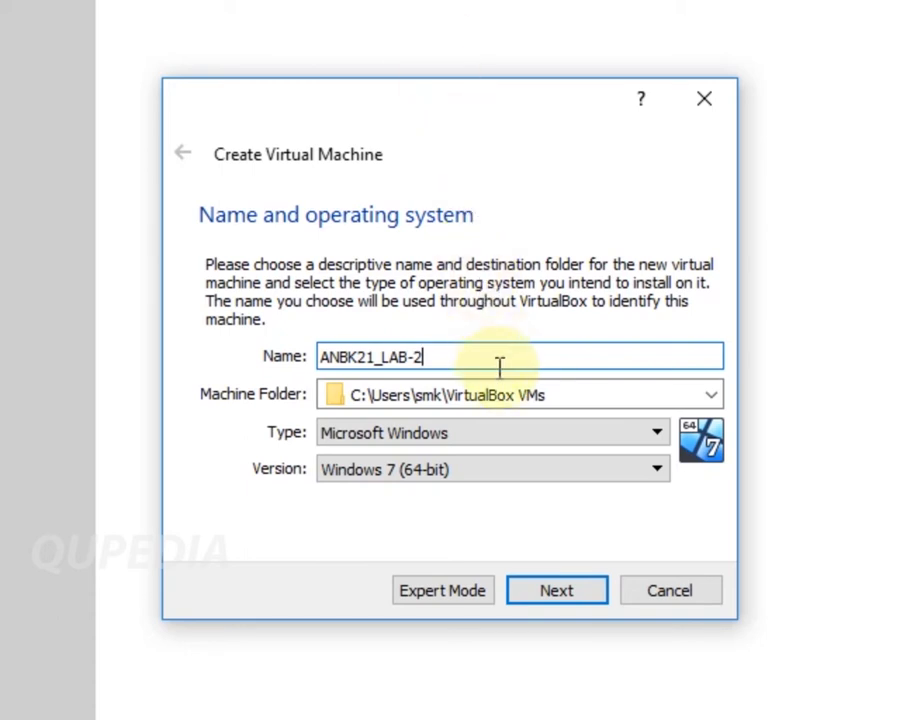
# - Keep the type Microsoft Windows, set the version to Windows 10 (64-bit) and allocate 8192 MB of memory to the virtual machine
pyautogui.click(660, 433)
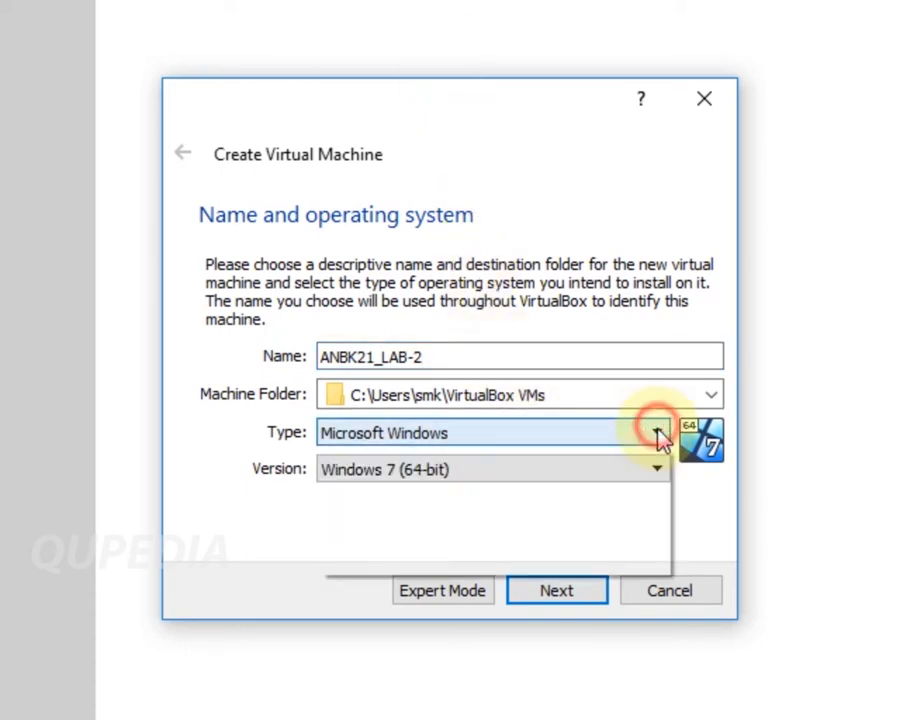
pyautogui.click(658, 433)
pyautogui.click(658, 472)
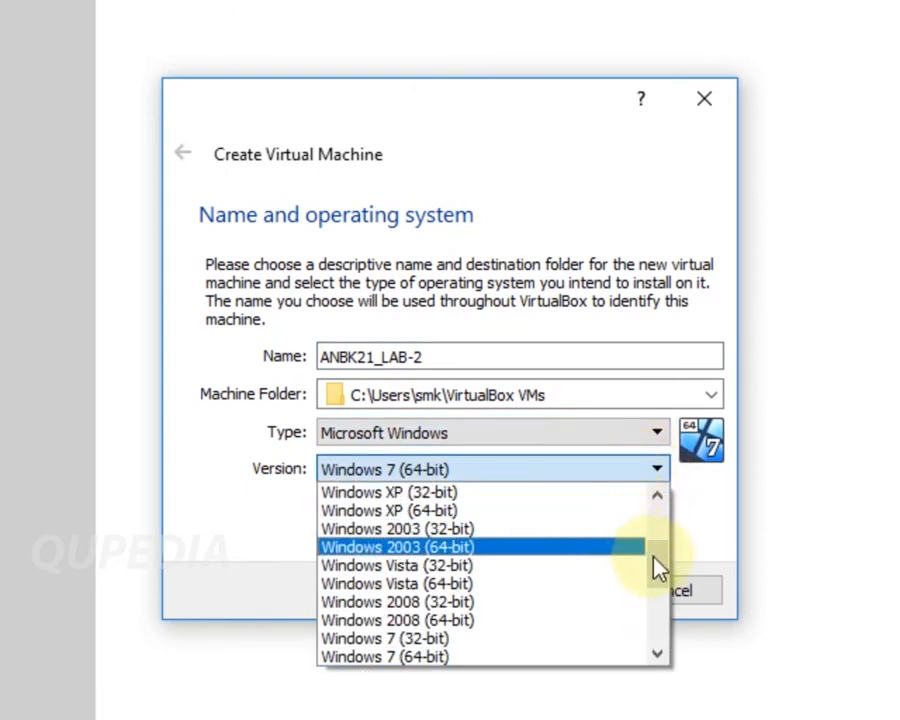
pyautogui.moveTo(663, 568); pyautogui.dragTo(668, 625)
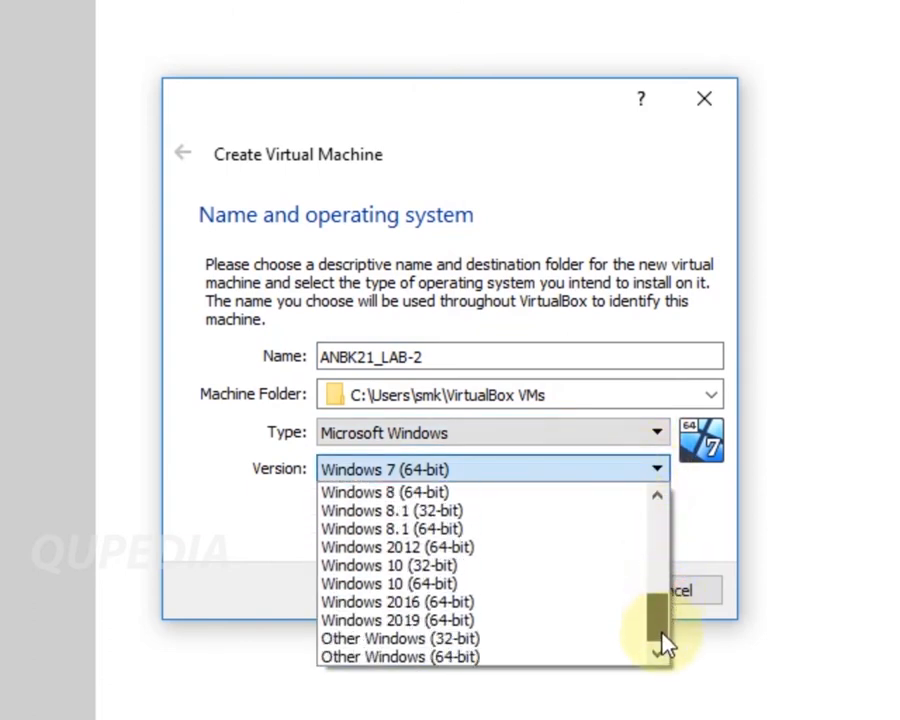
pyautogui.click(480, 585)
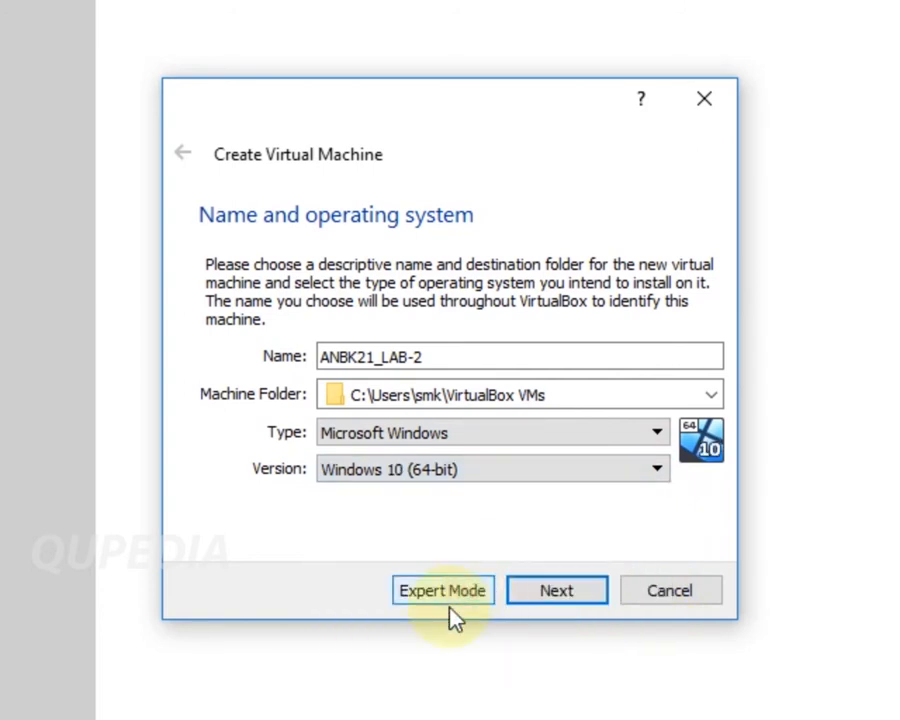
pyautogui.click(591, 601)
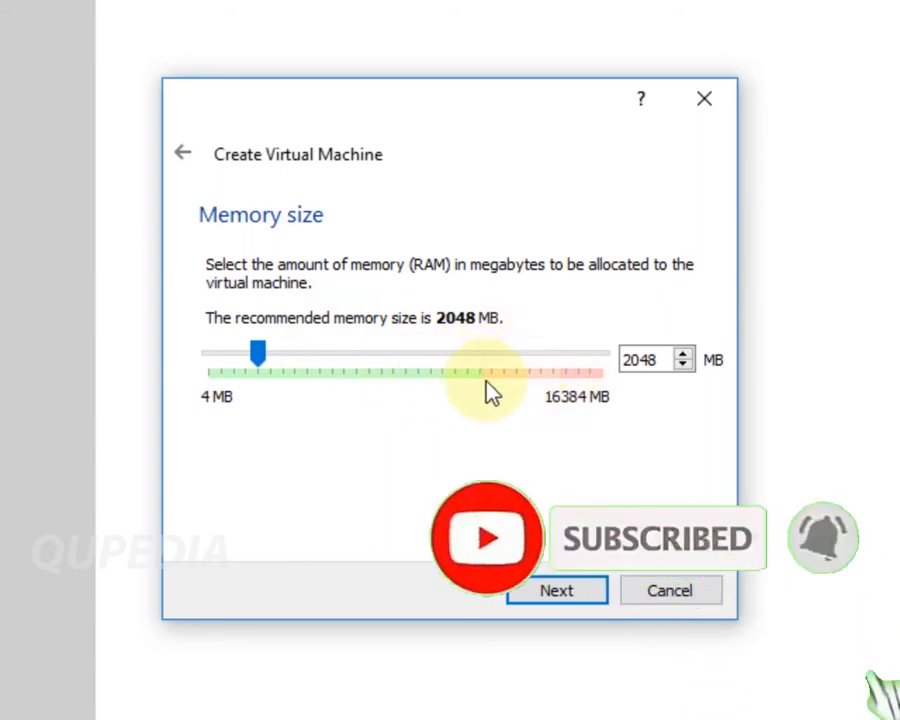
pyautogui.moveTo(256, 350); pyautogui.dragTo(418, 364)
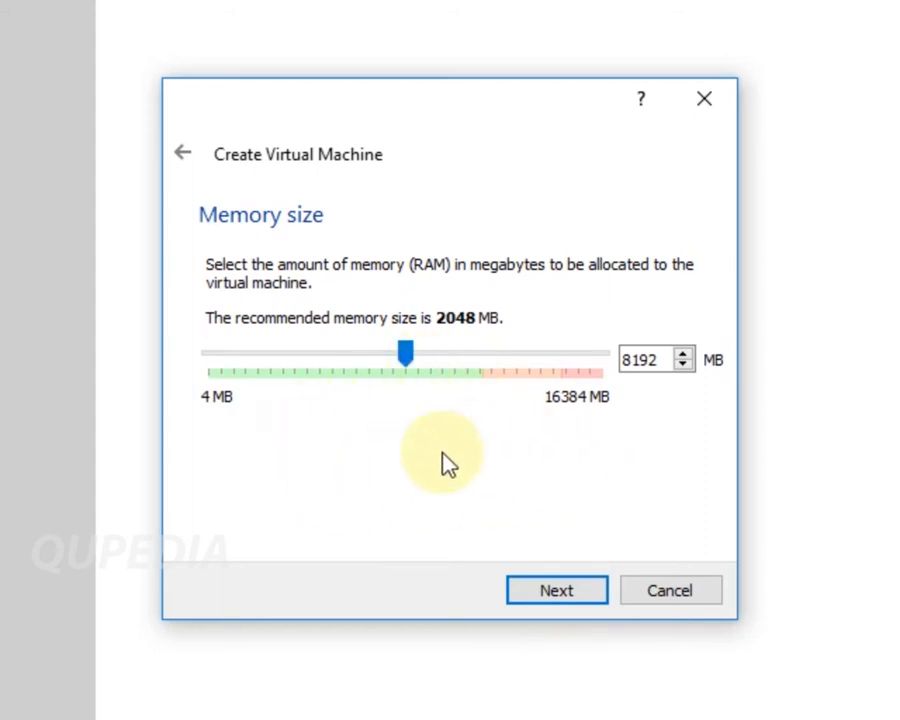
pyautogui.click(557, 590)
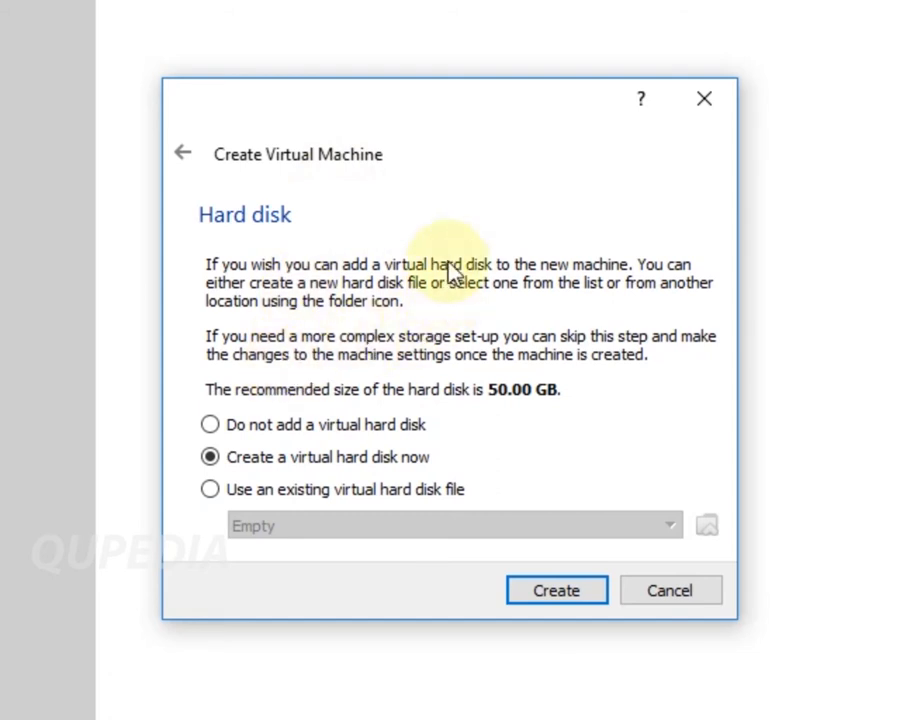
# - Create the virtual machine with the existing hard disk file new_VHD ANBK 2021_FRESH from VHD_ANBK21-LAB-2 on drive G:
pyautogui.click(211, 492)
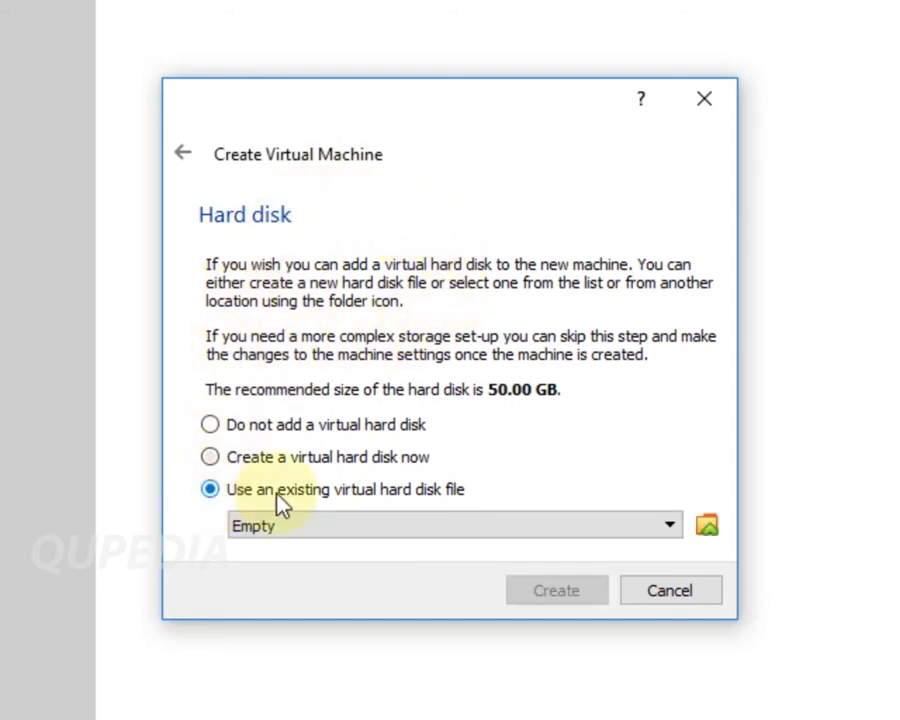
pyautogui.click(707, 526)
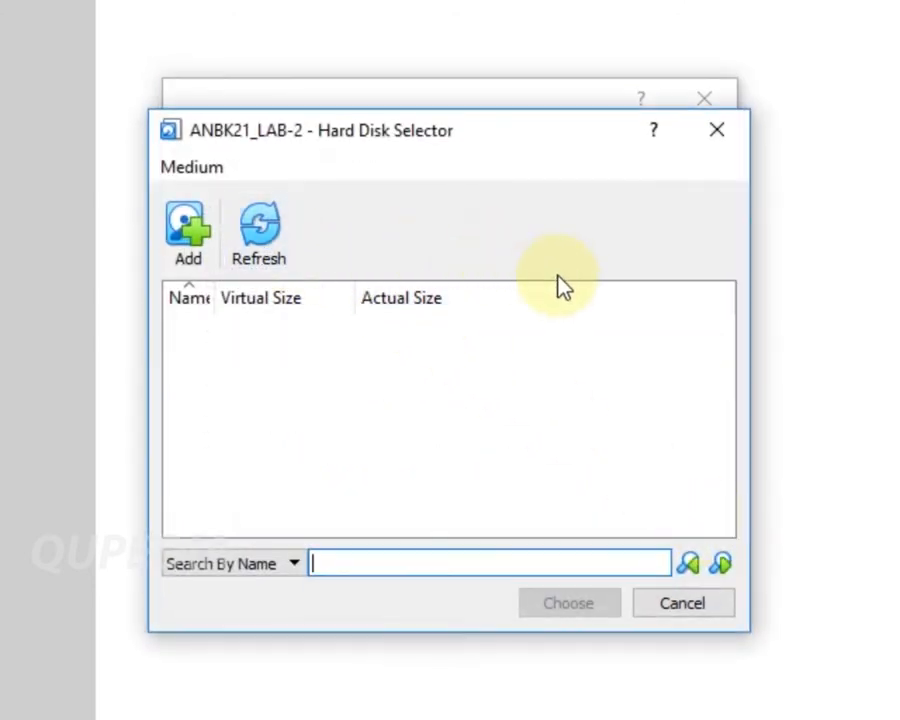
pyautogui.click(184, 228)
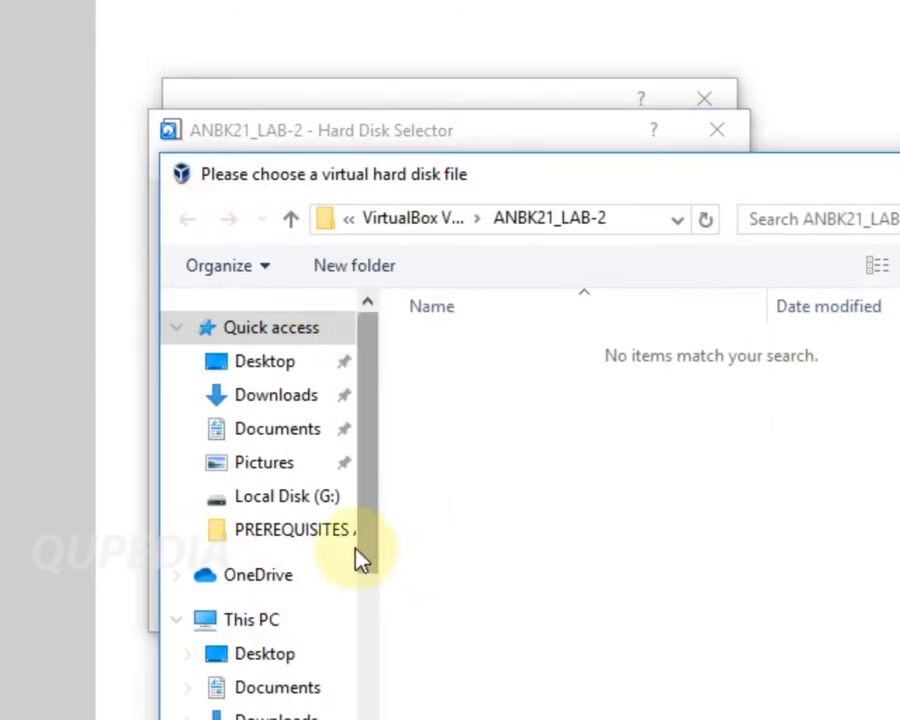
pyautogui.moveTo(373, 538); pyautogui.dragTo(382, 677)
pyautogui.click(325, 700)
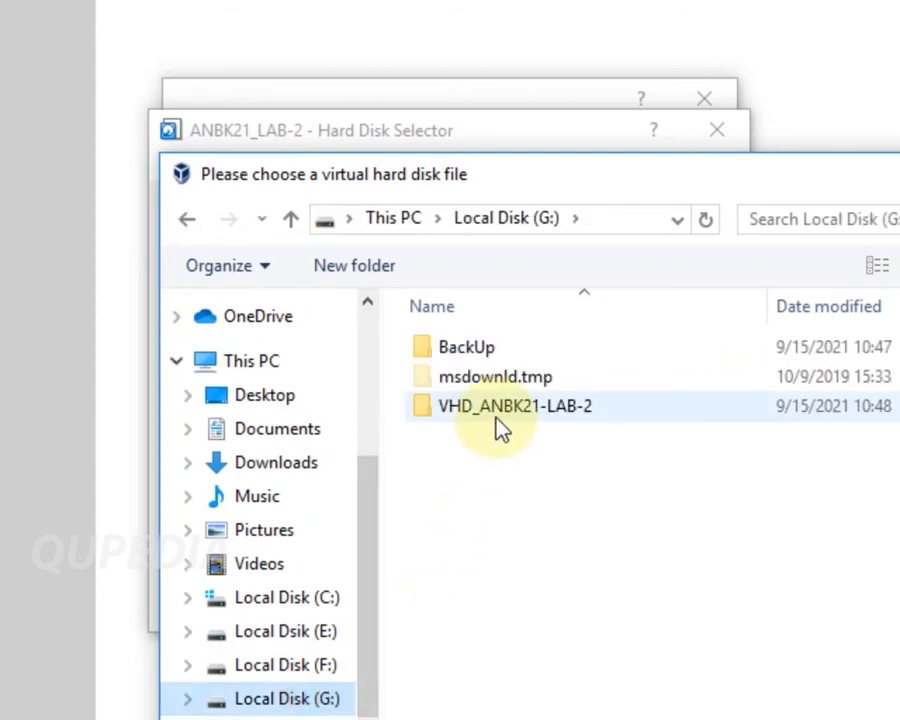
pyautogui.doubleClick(500, 428)
pyautogui.click(538, 350)
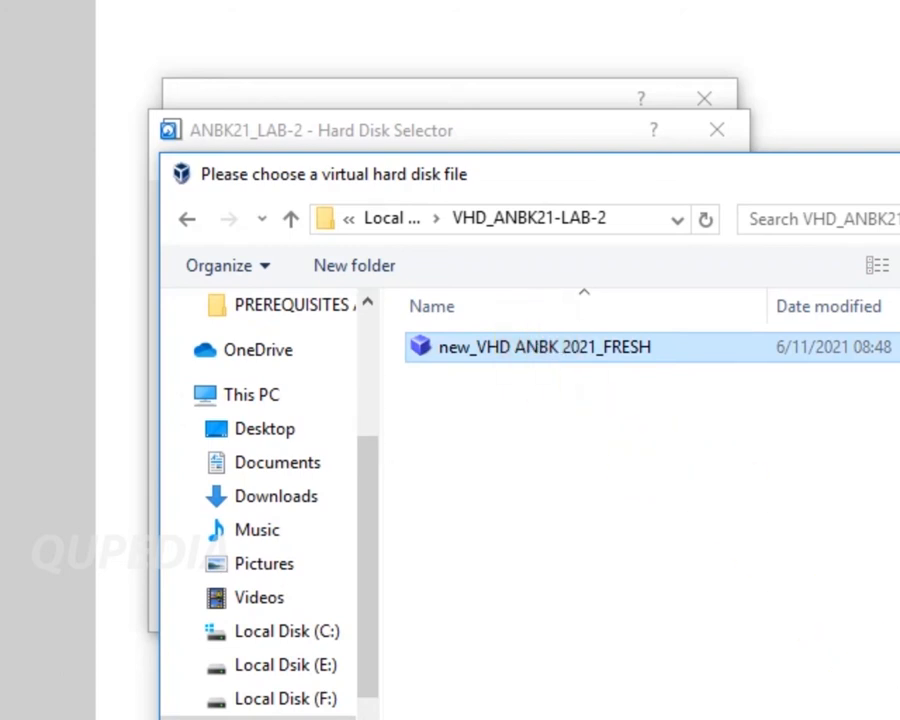
pyautogui.press('Return')
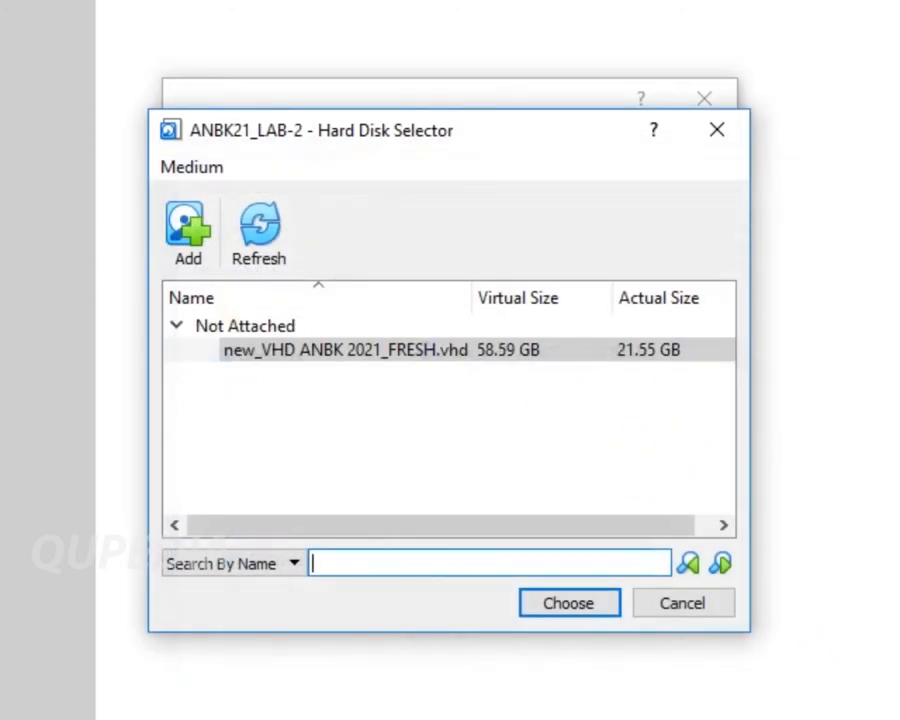
pyautogui.click(605, 609)
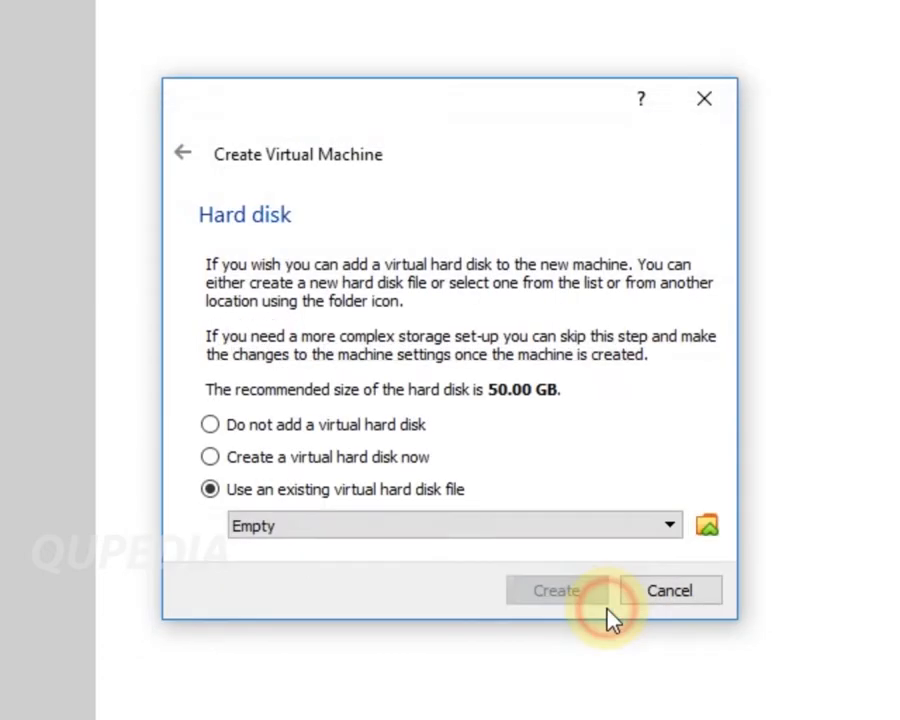
pyautogui.click(584, 594)
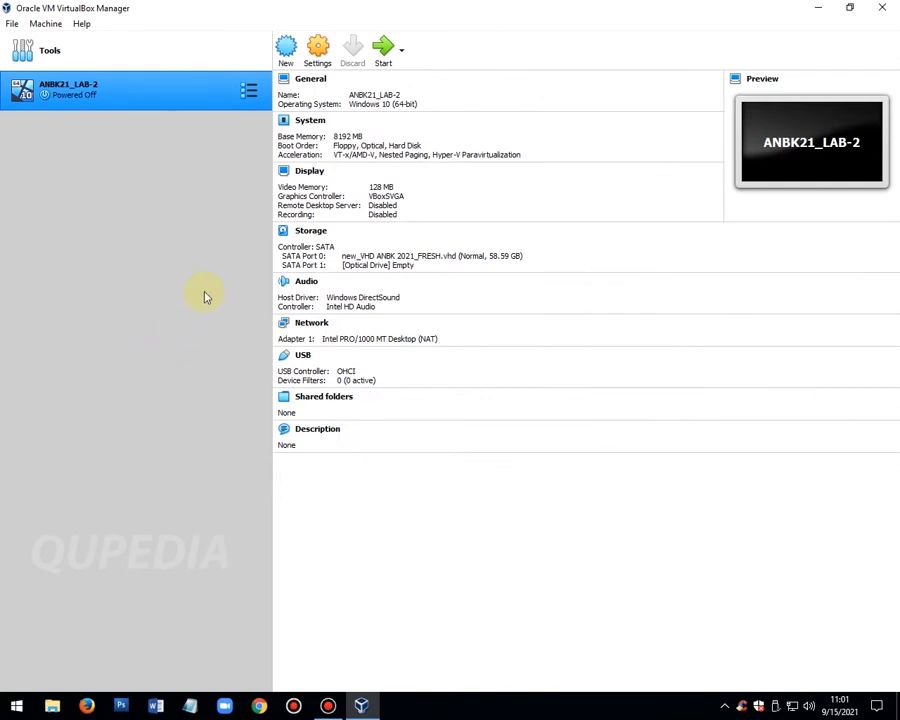
# - In the virtual machine's system settings, disable Optical in the boot order and move Hard Disk above it
pyautogui.click(320, 52)
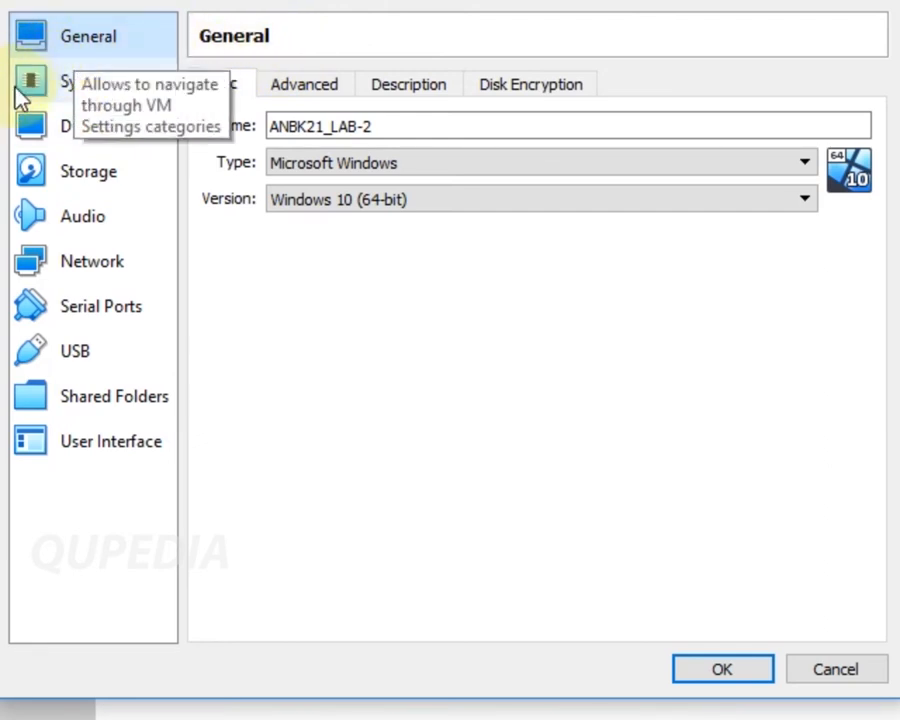
pyautogui.click(84, 86)
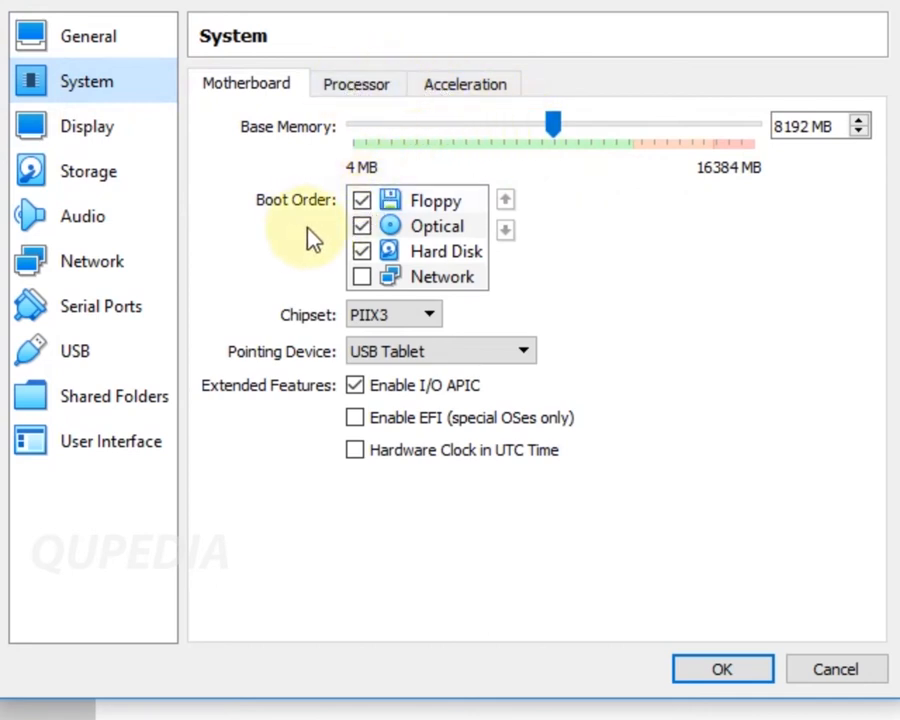
pyautogui.click(363, 228)
pyautogui.click(440, 251)
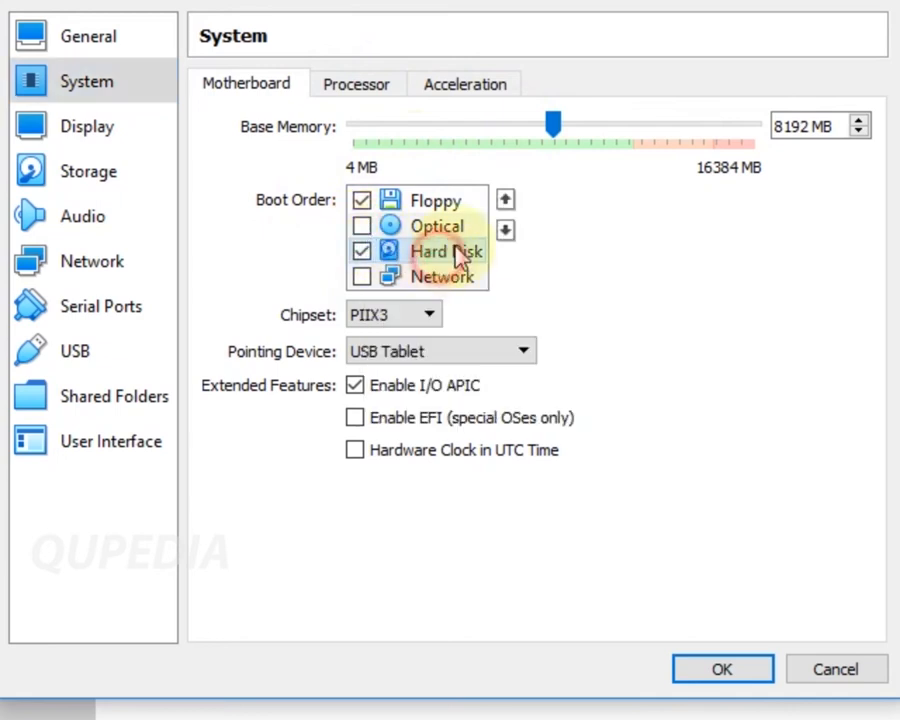
pyautogui.click(506, 200)
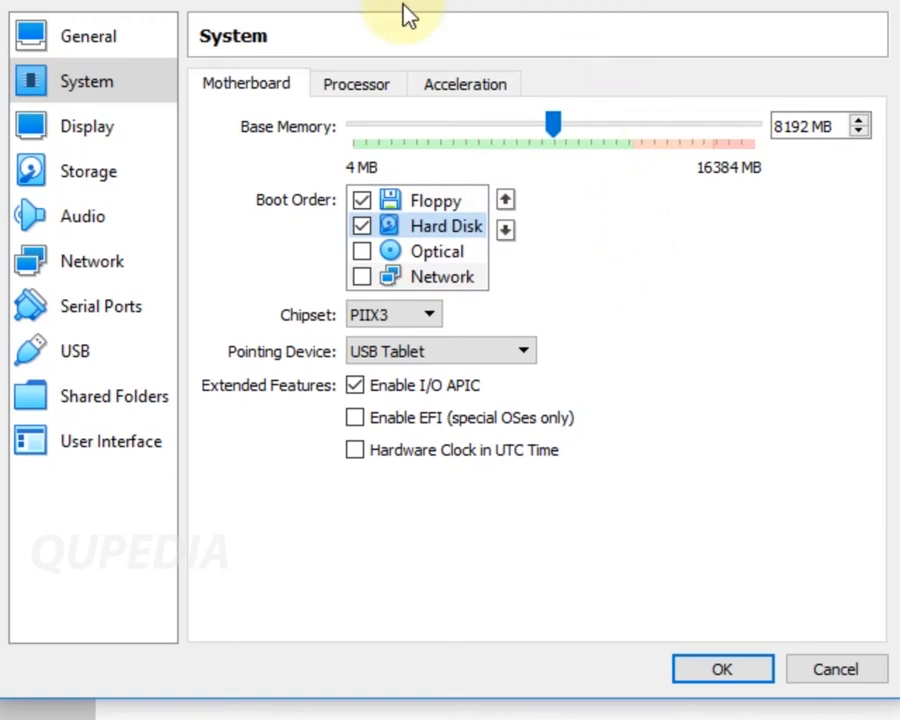
# - Assign 3 processors to the virtual machine and open its Display settings
pyautogui.click(362, 88)
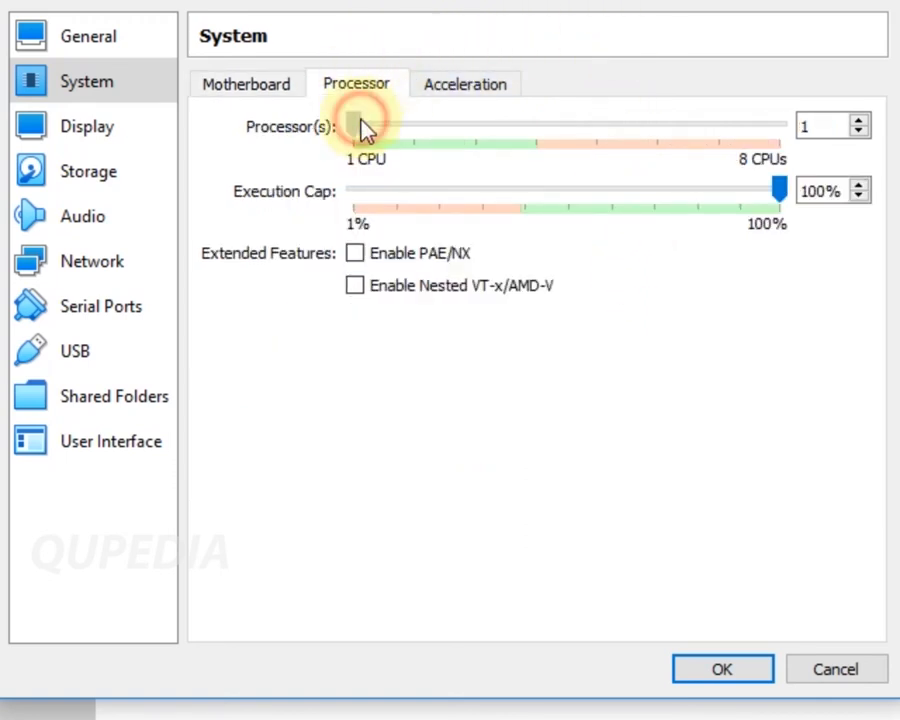
pyautogui.moveTo(362, 130); pyautogui.dragTo(458, 133)
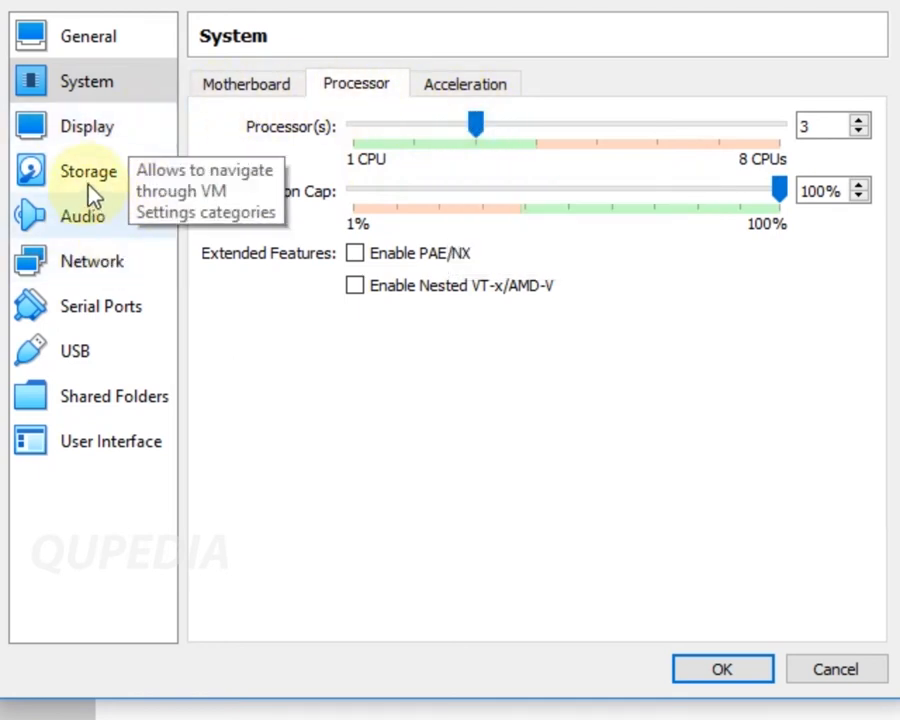
pyautogui.click(72, 136)
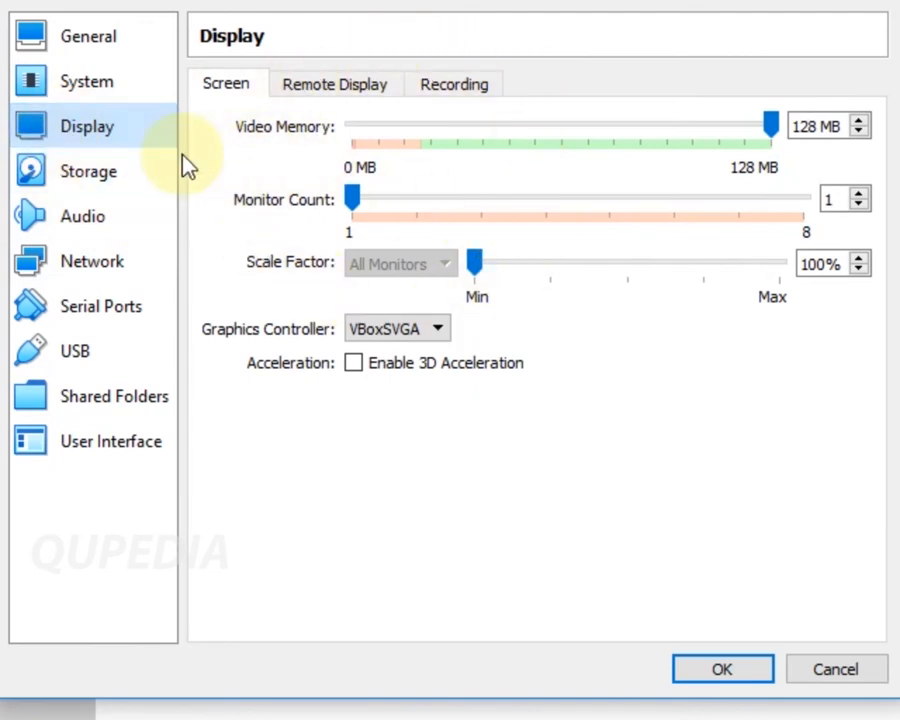
# - Check the details of the ANBK 2021 fresh VHD attached to the SATA controller in the storage settings
pyautogui.click(90, 175)
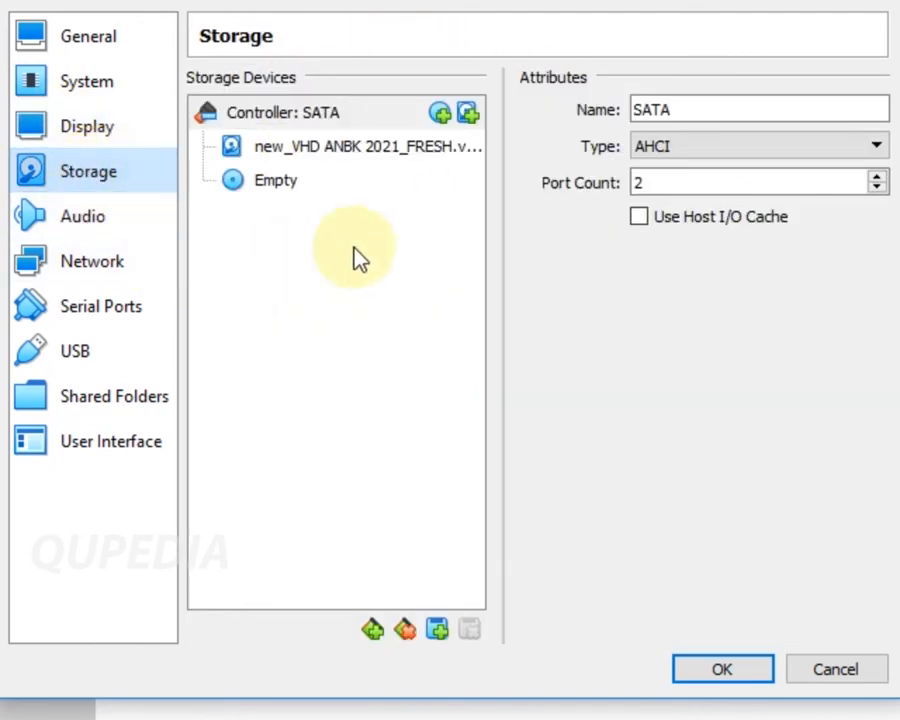
pyautogui.click(380, 150)
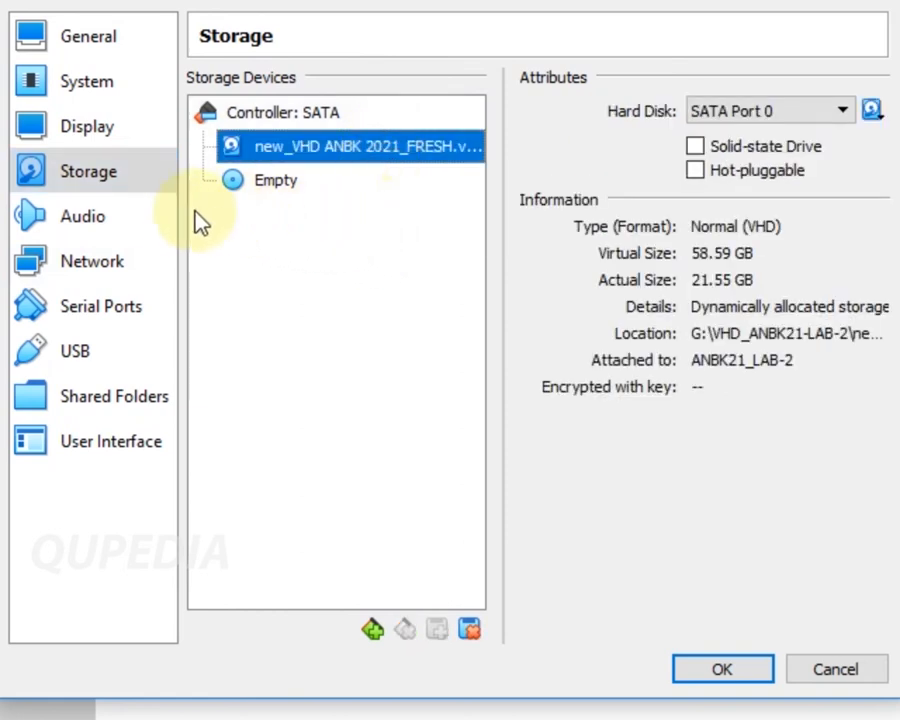
# - Attach network Adapter 1 as Bridged Adapter to Intel(R) Gigabit CT Desktop Adapter and set its promiscuous mode to Allow All
pyautogui.click(100, 266)
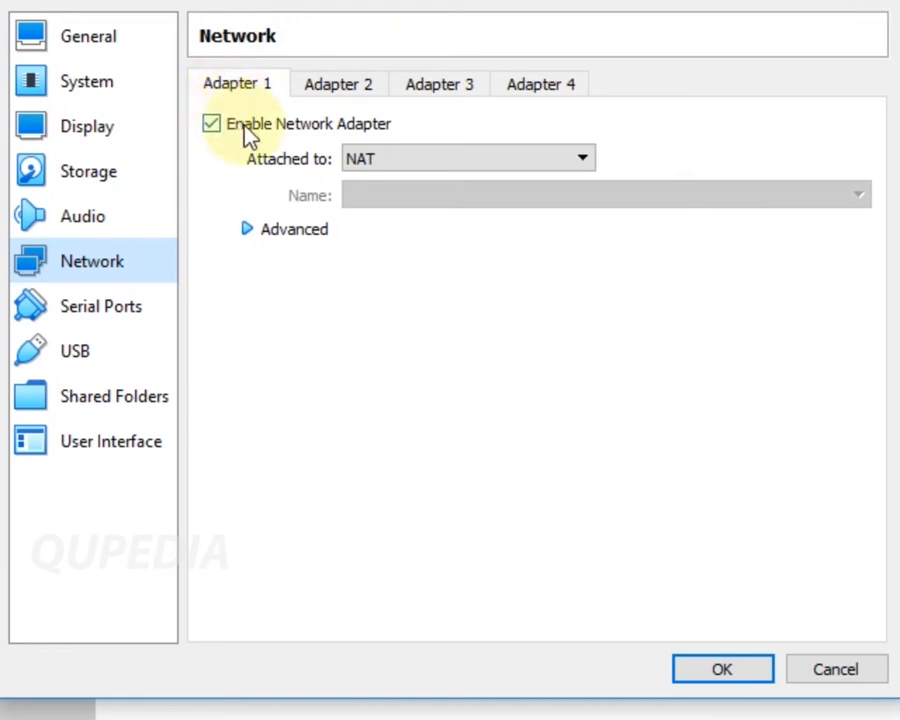
pyautogui.click(430, 160)
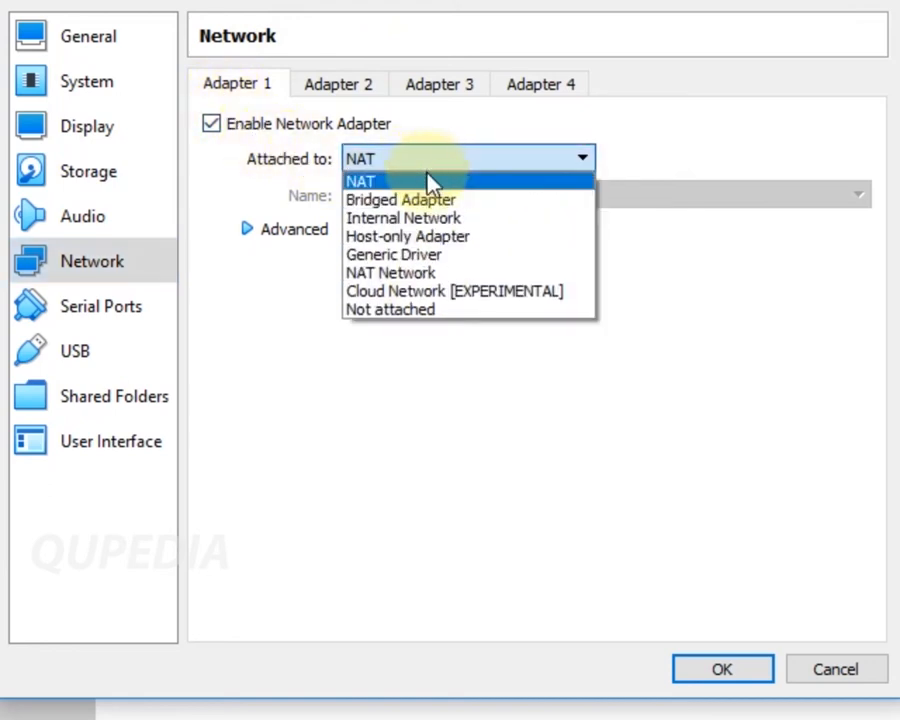
pyautogui.click(428, 200)
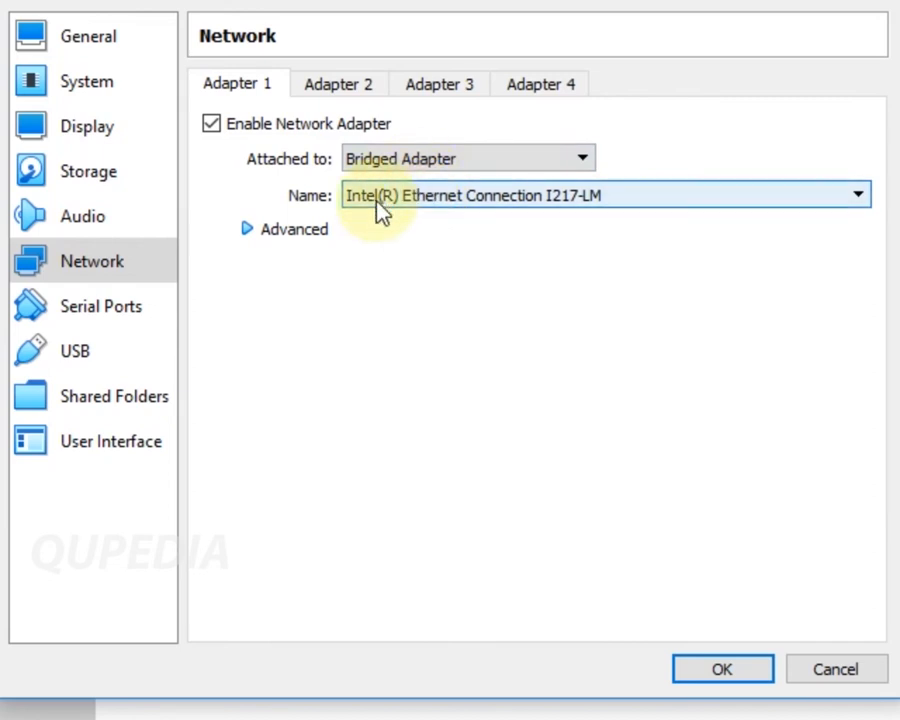
pyautogui.click(381, 213)
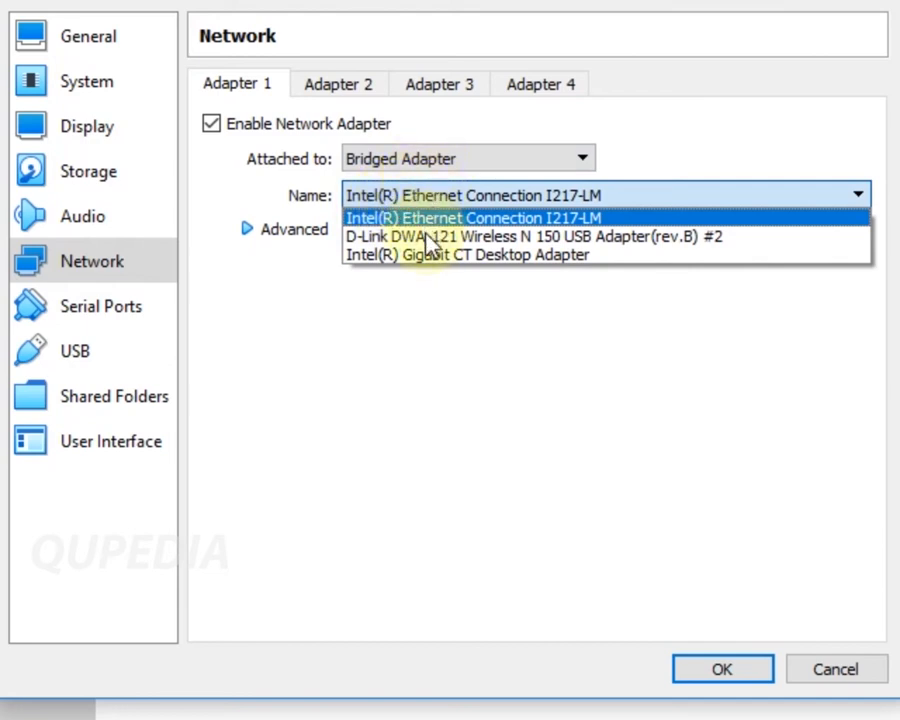
pyautogui.click(476, 255)
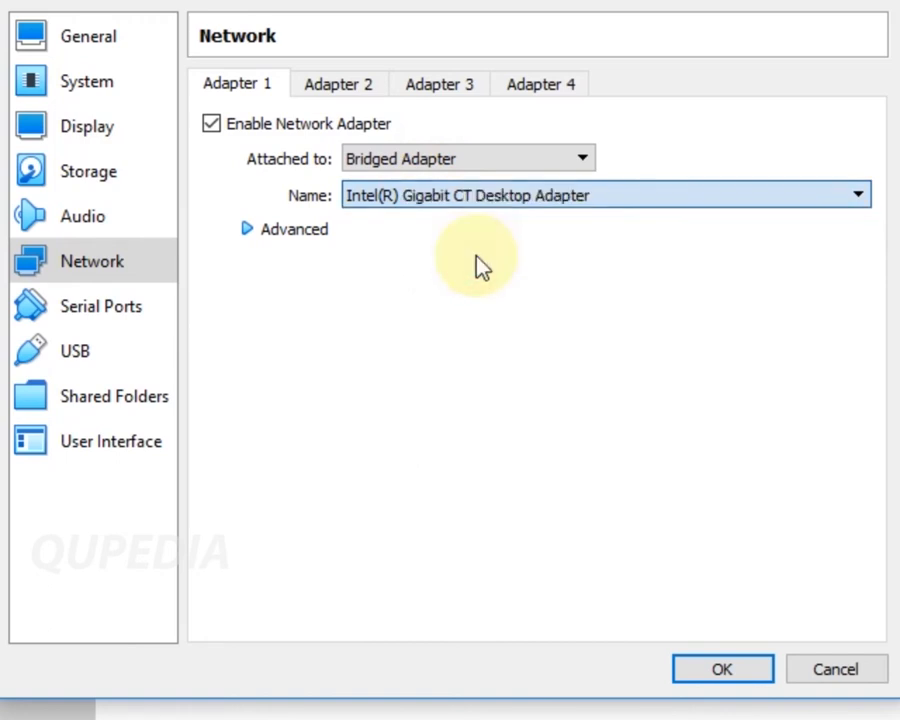
pyautogui.click(247, 232)
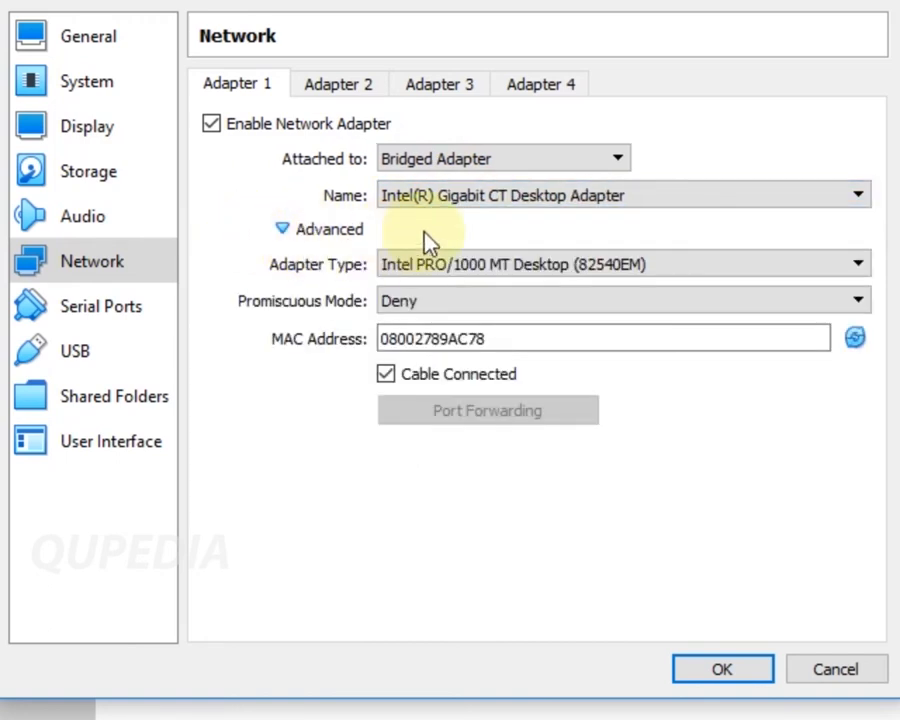
pyautogui.click(514, 313)
pyautogui.click(499, 360)
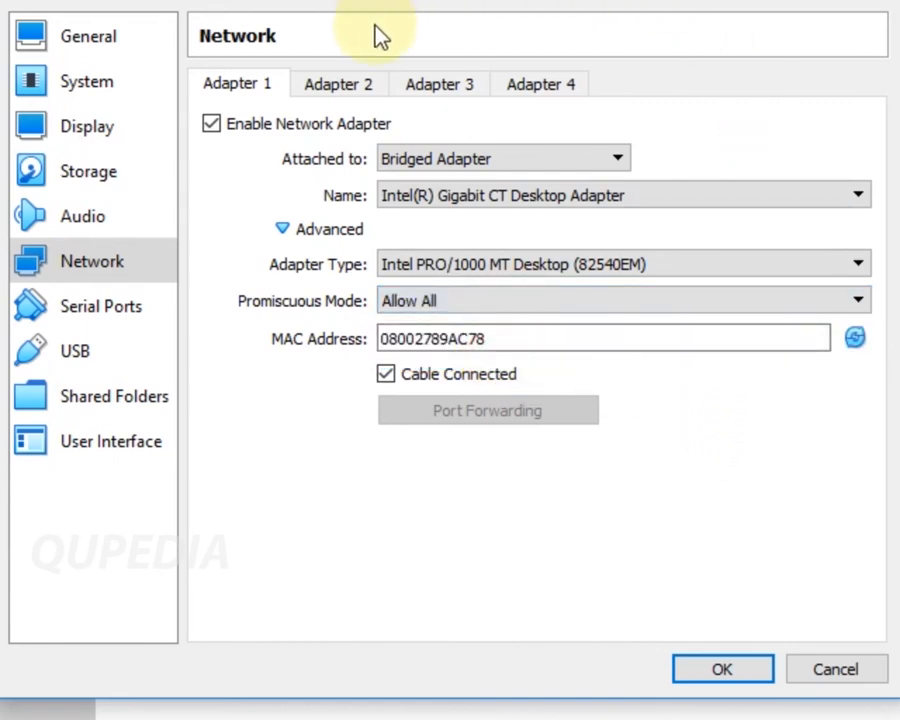
# - Enable network Adapter 2 and attach it to NAT
pyautogui.click(343, 88)
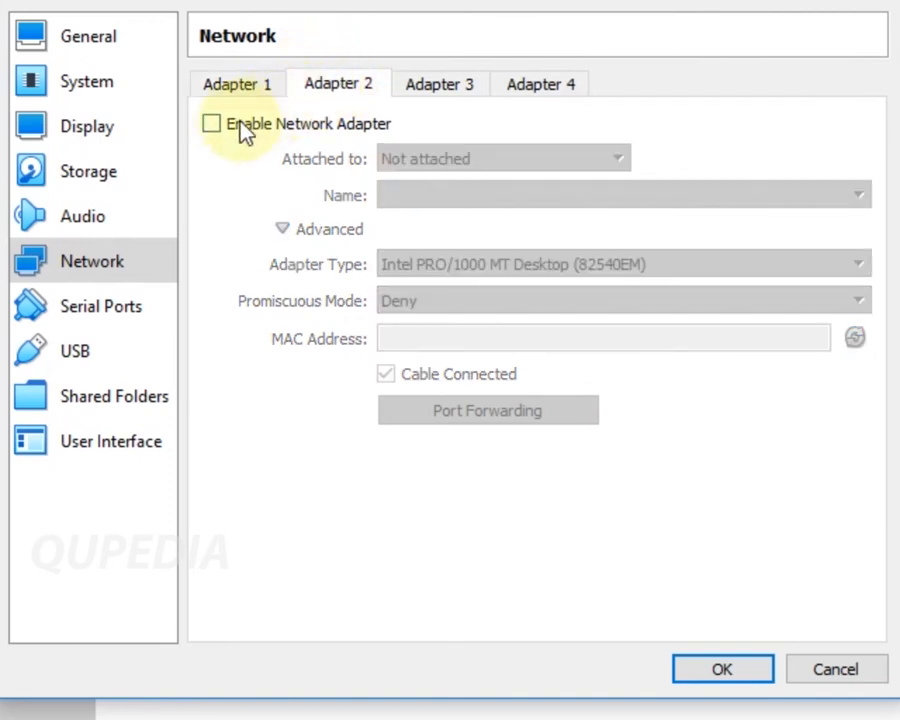
pyautogui.click(213, 126)
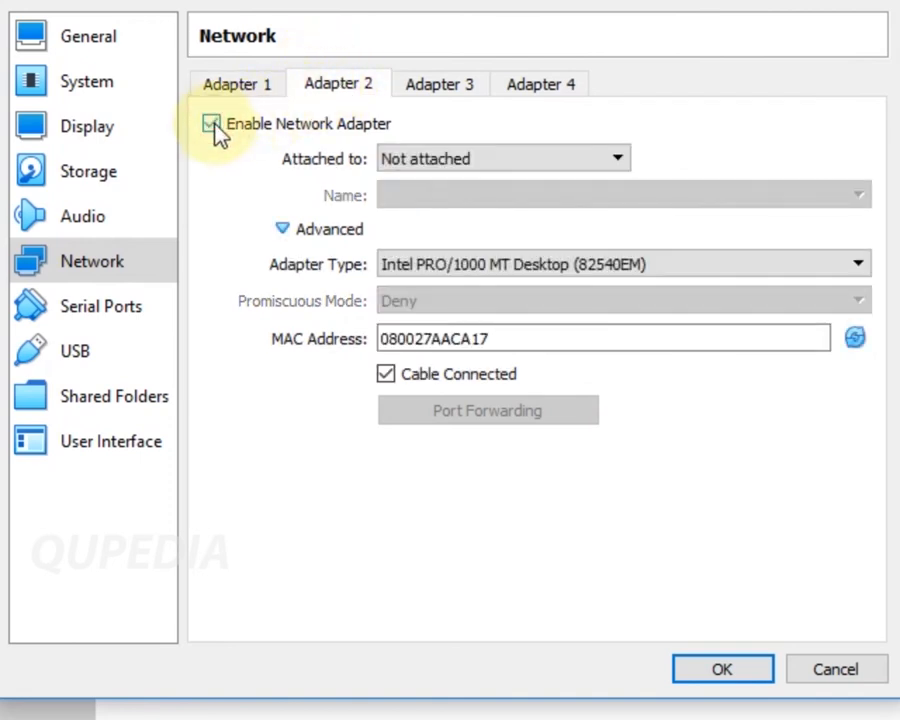
pyautogui.click(551, 169)
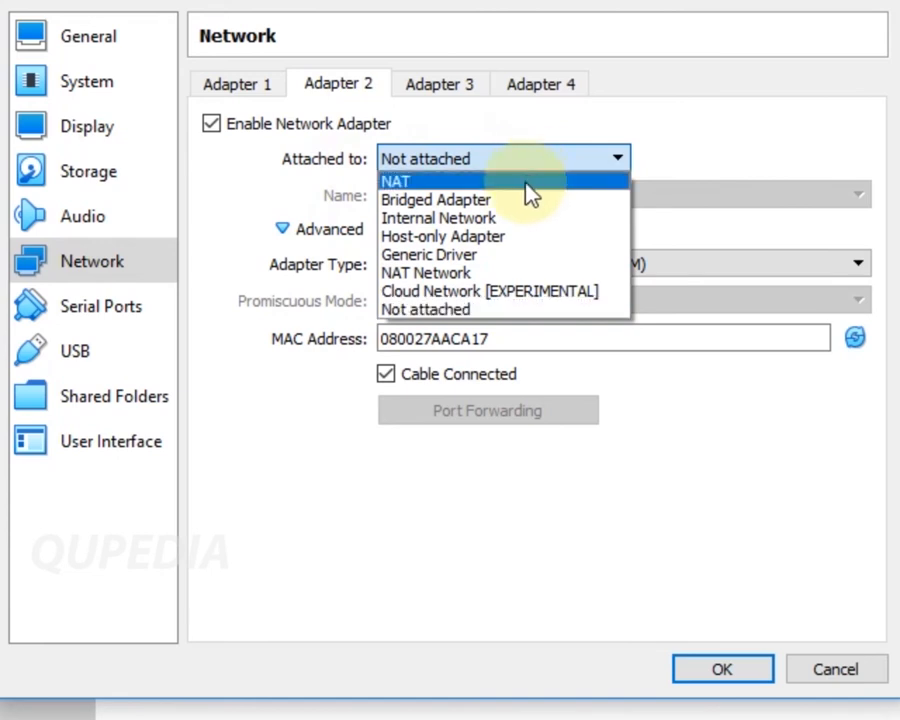
pyautogui.click(528, 191)
# - Attach Adapter 2 as Bridged Adapter to Intel(R) Ethernet Connection I217-LM and set its promiscuous mode to Allow All
pyautogui.click(527, 166)
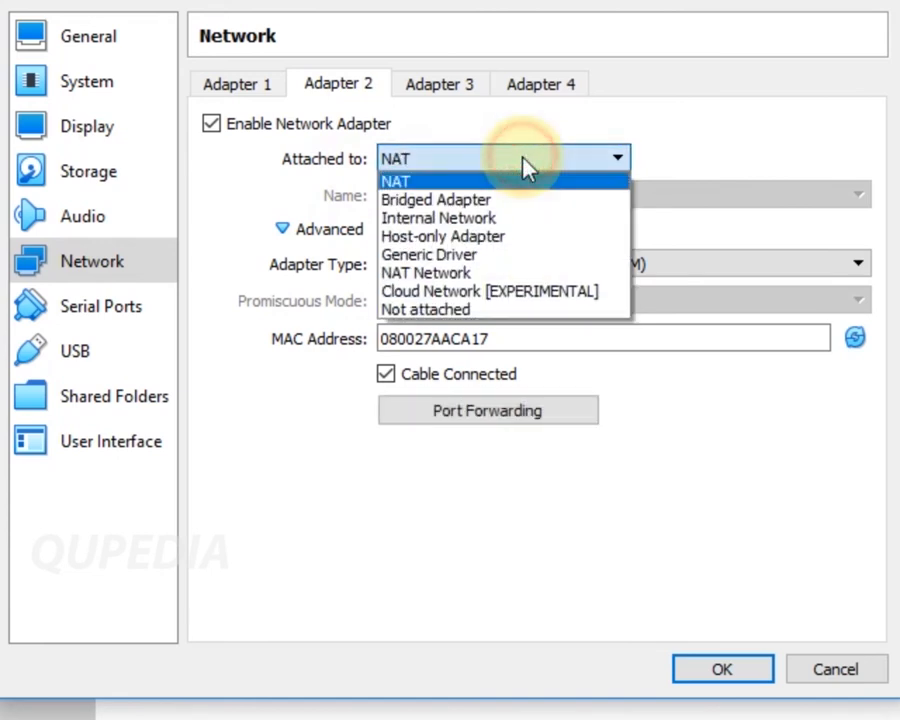
pyautogui.click(523, 198)
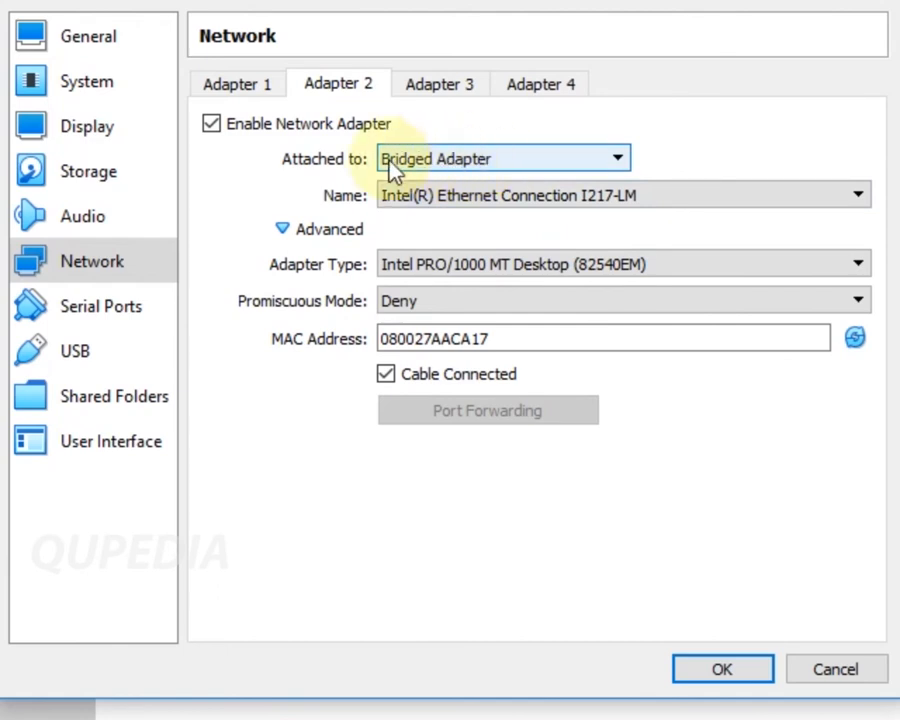
pyautogui.click(688, 200)
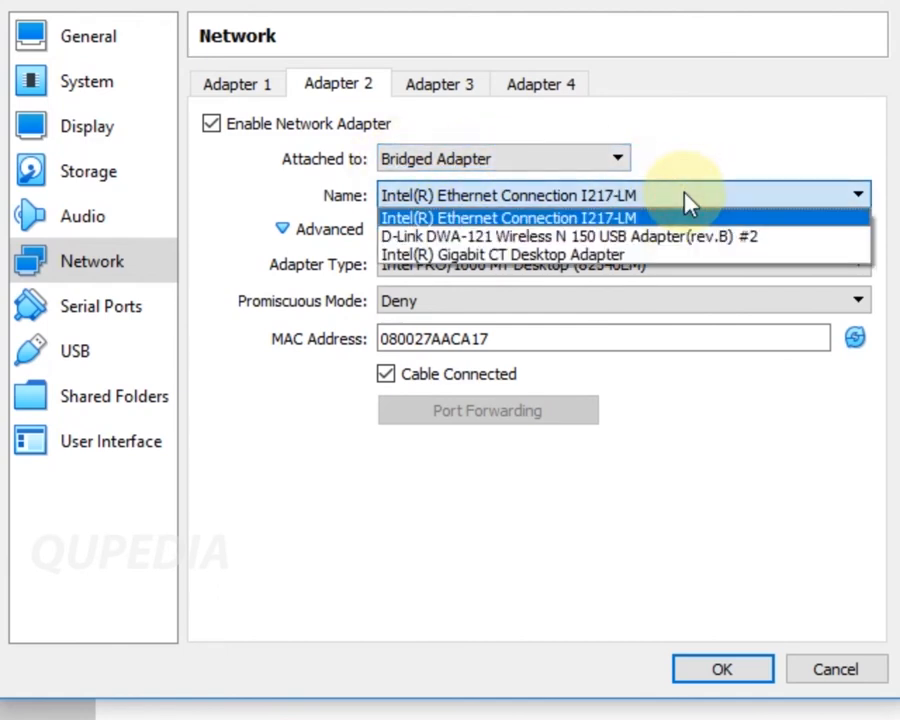
pyautogui.click(617, 221)
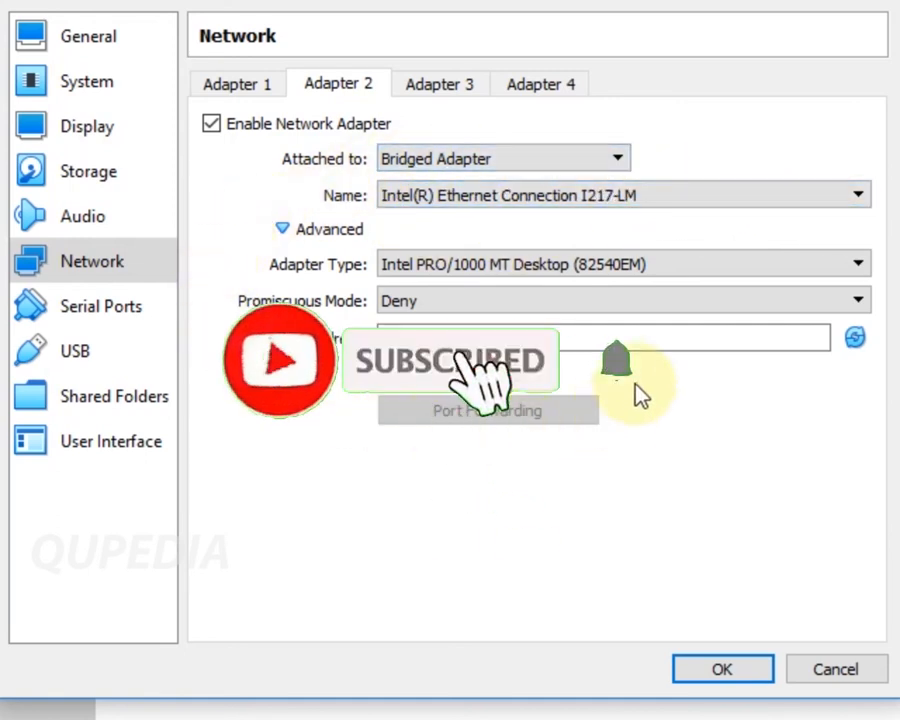
pyautogui.click(600, 310)
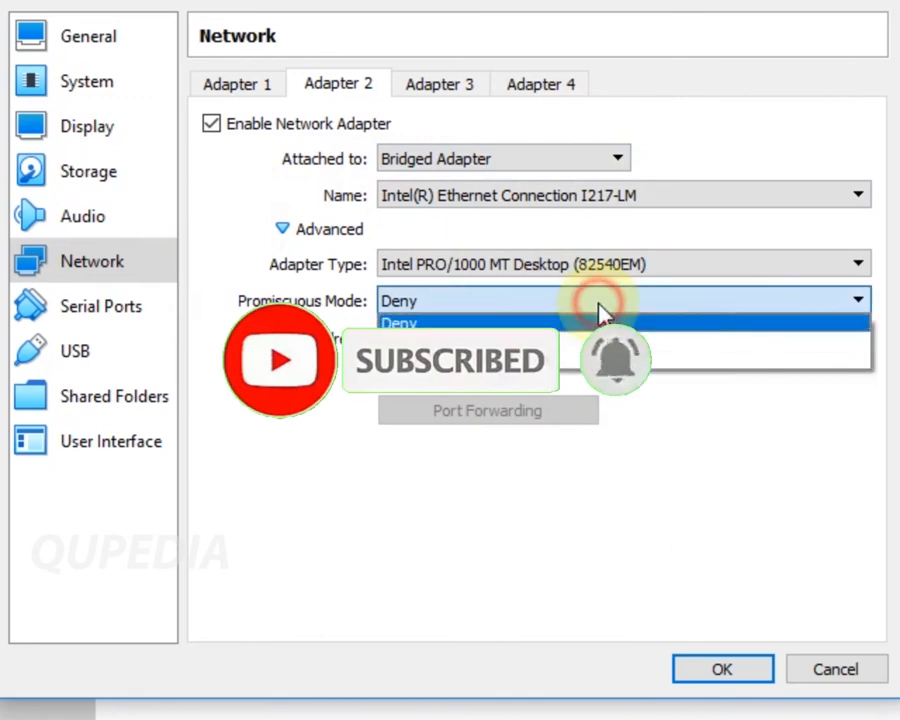
pyautogui.click(600, 357)
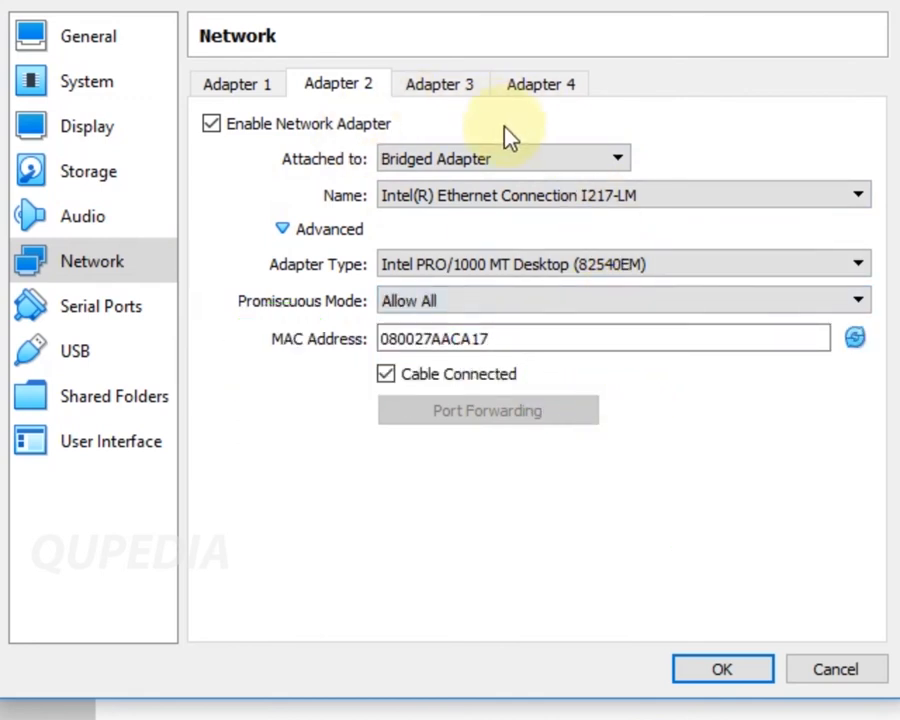
# - Switch Adapter 2 back to NAT and save the virtual machine's settings
pyautogui.click(522, 158)
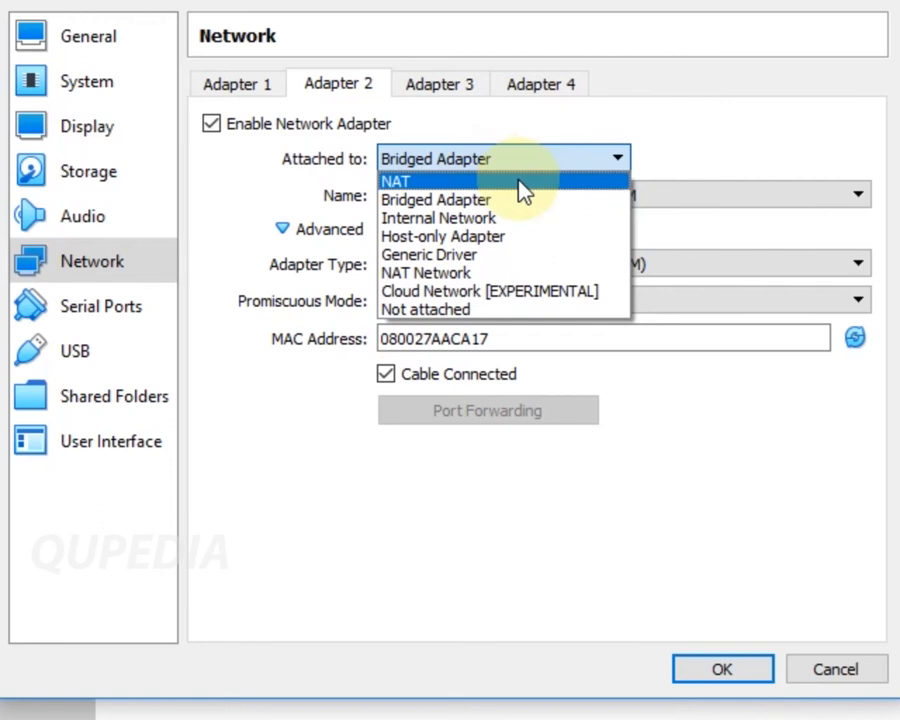
pyautogui.click(520, 188)
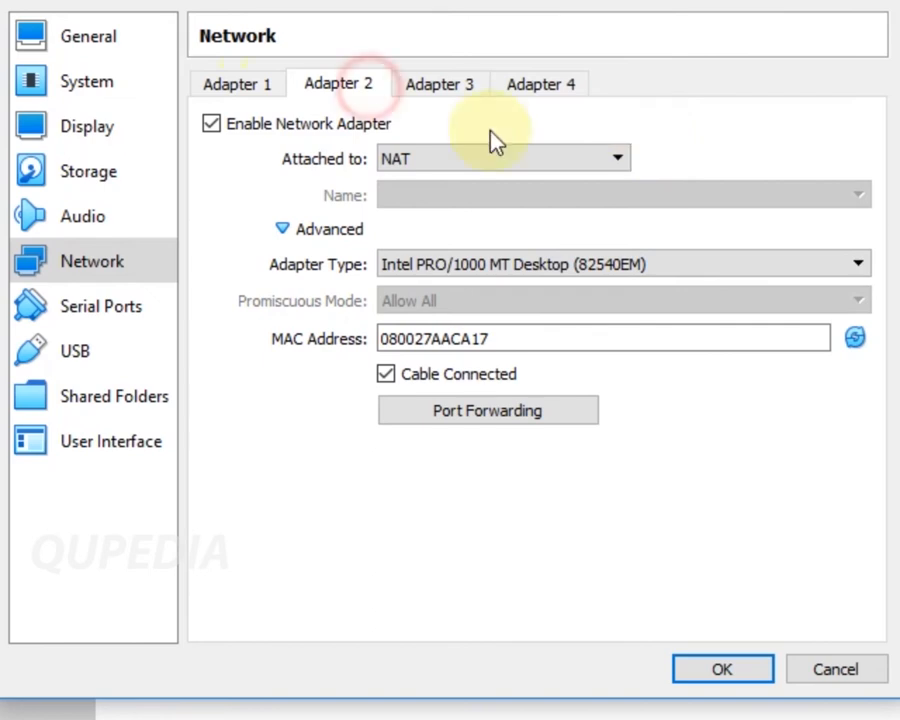
pyautogui.click(745, 670)
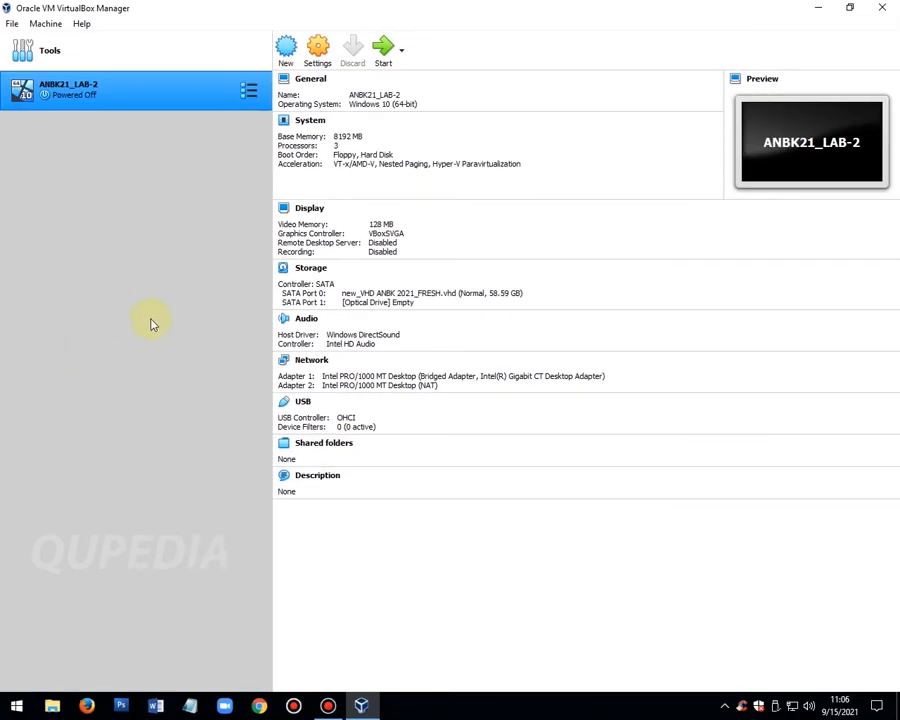
# - Review the virtual machine's name in its general settings, cancel without changes and close the VirtualBox Manager
pyautogui.click(320, 48)
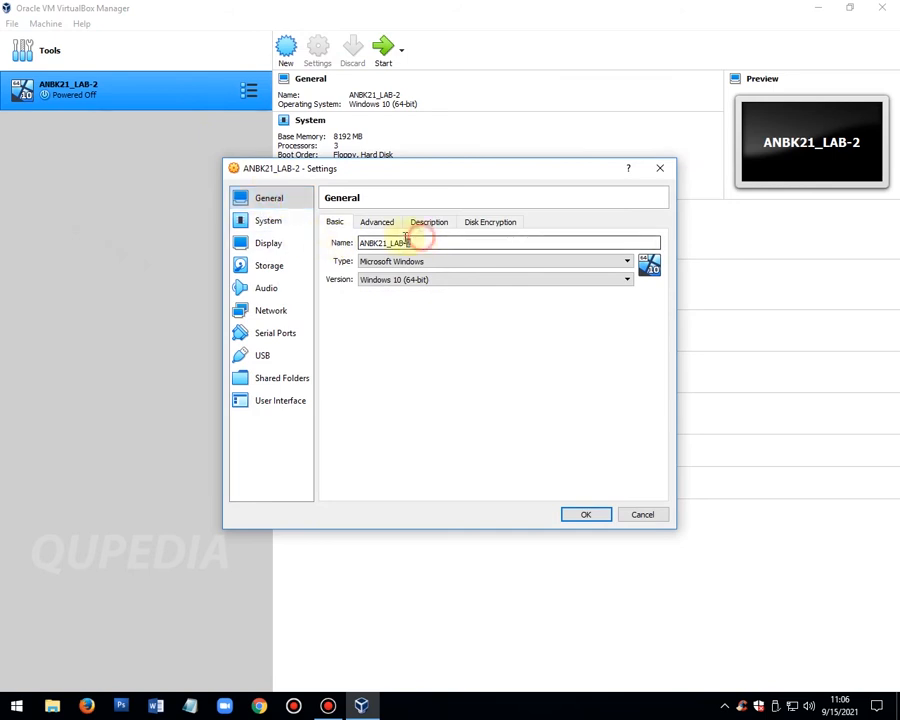
pyautogui.moveTo(413, 240); pyautogui.dragTo(364, 243)
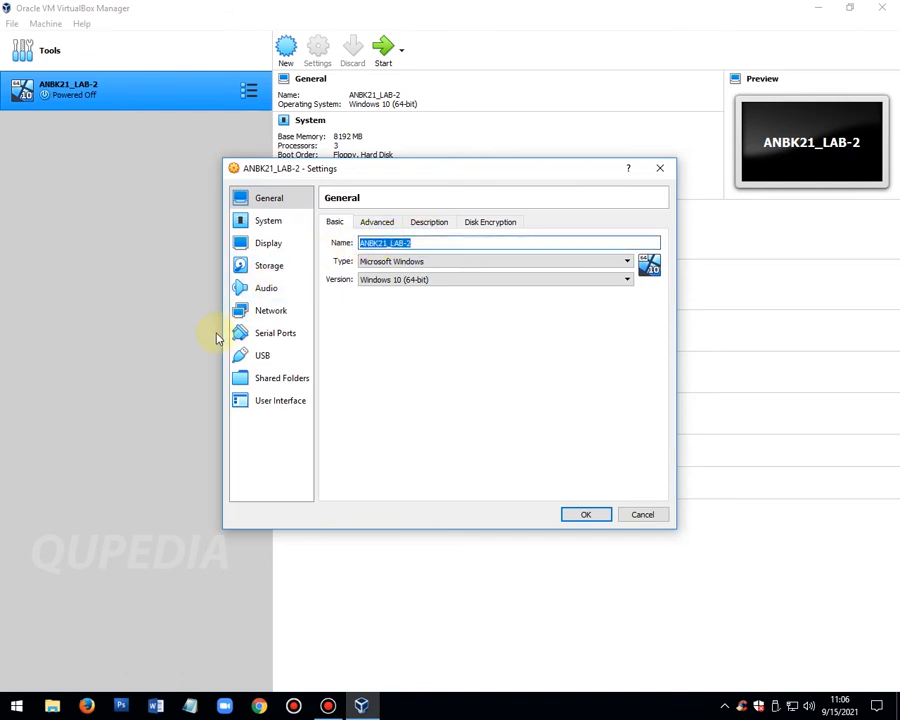
pyautogui.click(642, 515)
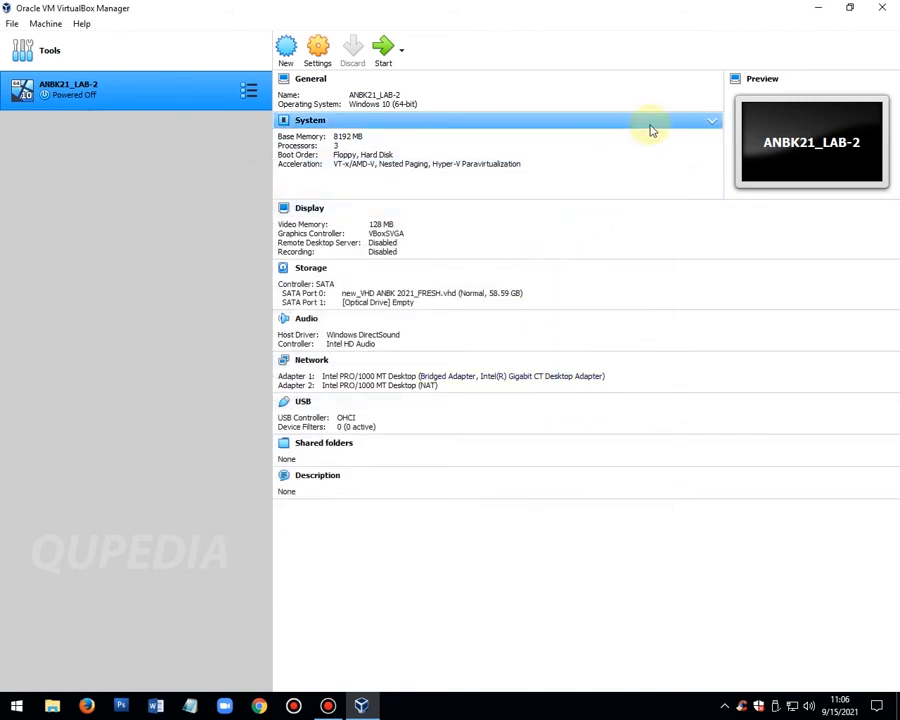
pyautogui.click(882, 9)
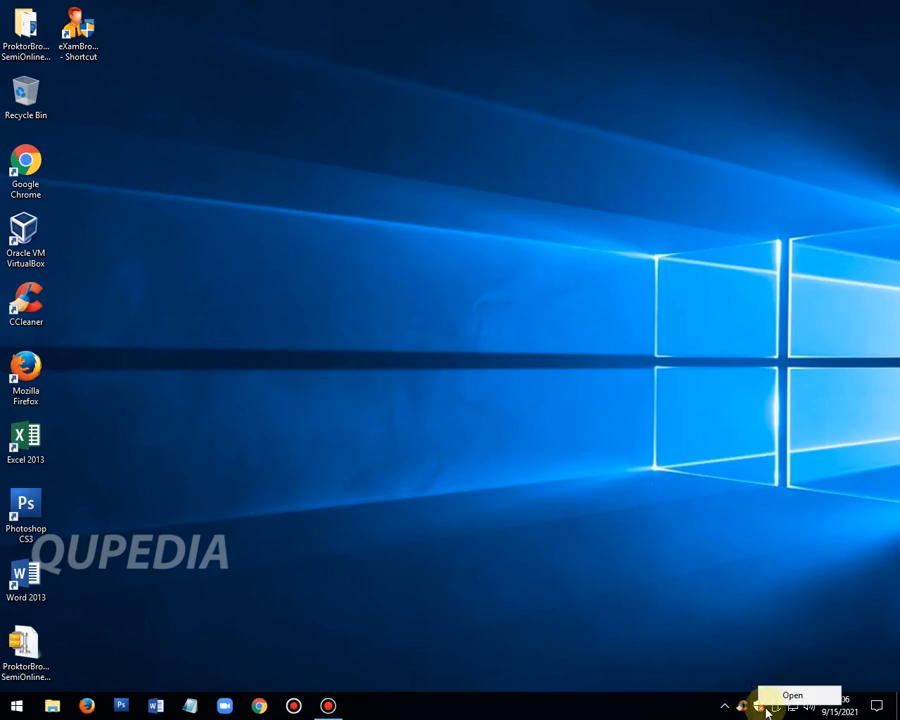
# - Open Windows Defender and examine its real-time, cloud-based and other protection settings
pyautogui.click(770, 697)
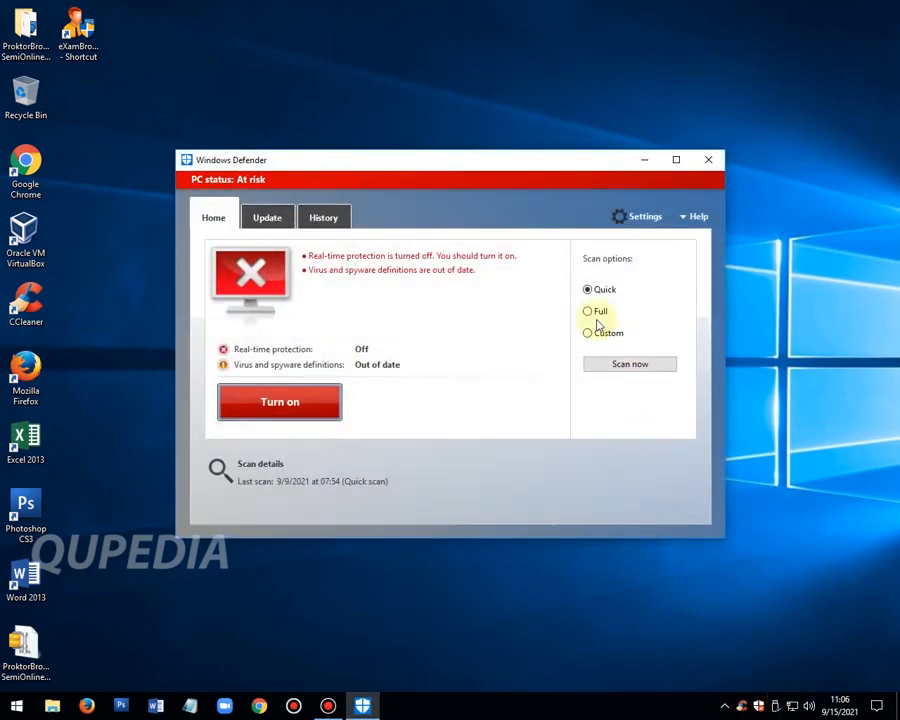
pyautogui.click(640, 218)
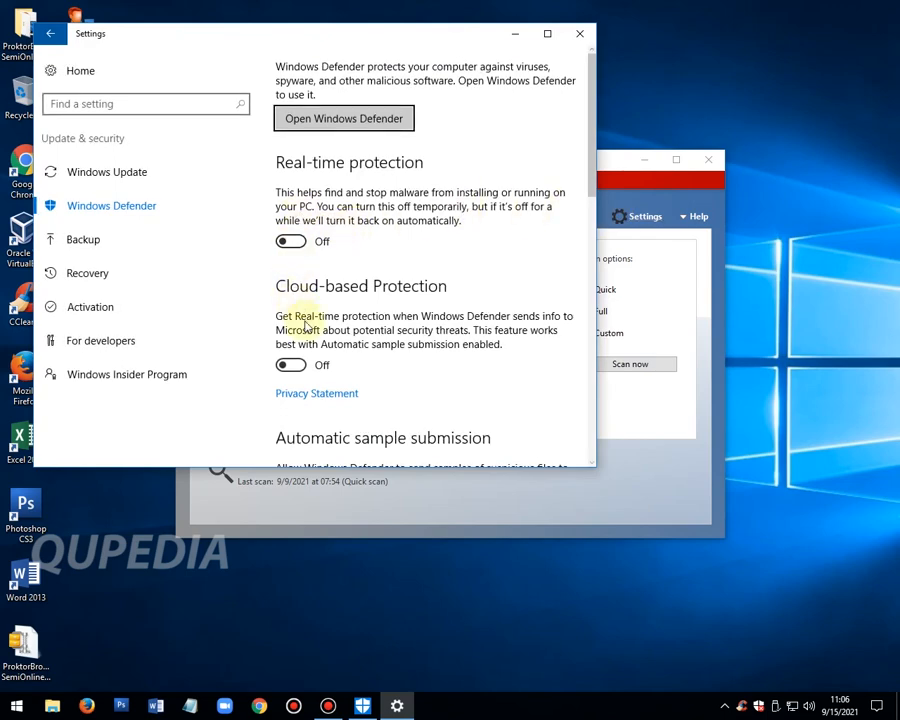
pyautogui.scroll(-5, 303, 345)
pyautogui.scroll(5, 310, 350)
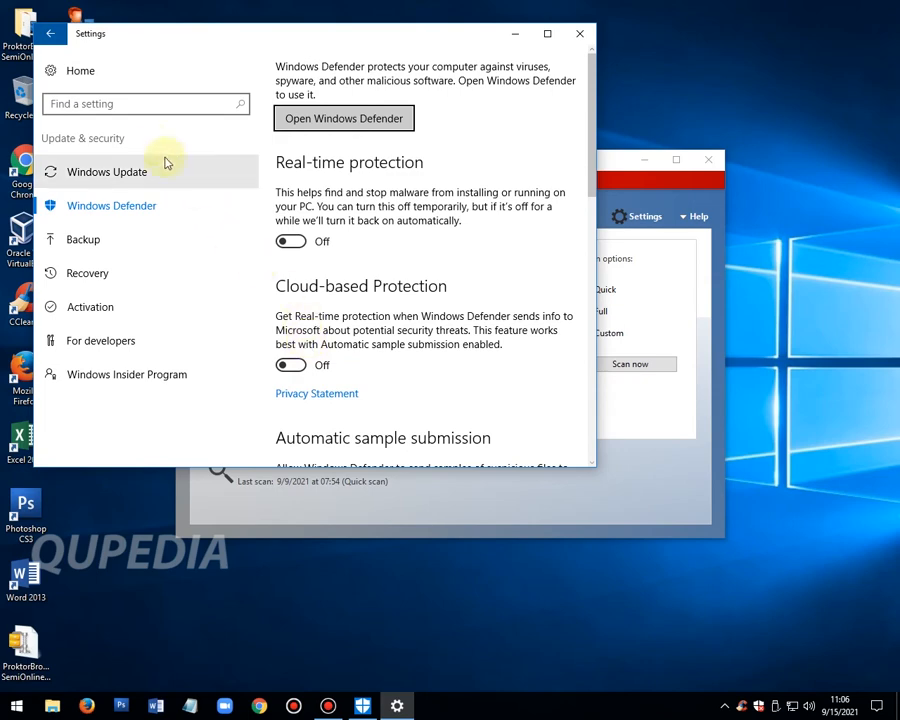
# - Find Windows Firewall with the search "fire", apply the turned-off setting for private and public networks, and close the firewall, Settings and Defender windows
pyautogui.click(147, 108)
pyautogui.write('fire')
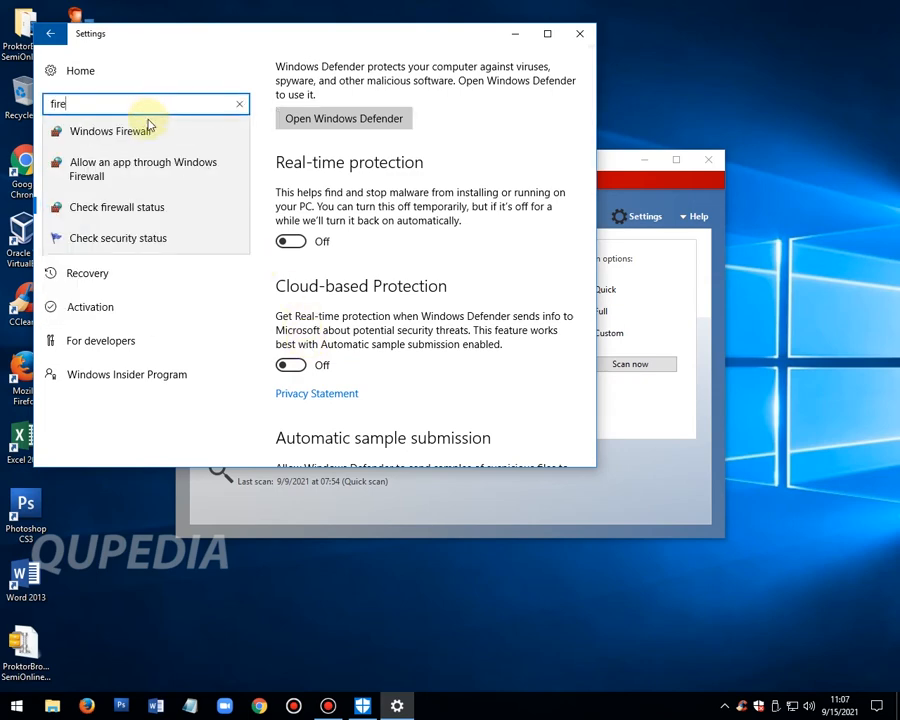
pyautogui.click(146, 128)
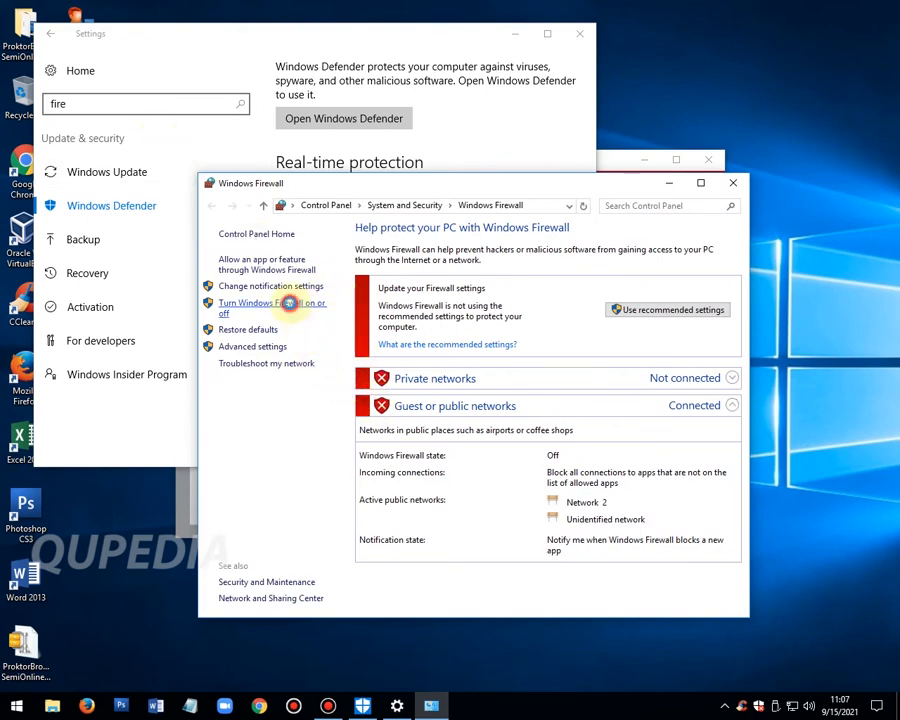
pyautogui.click(289, 302)
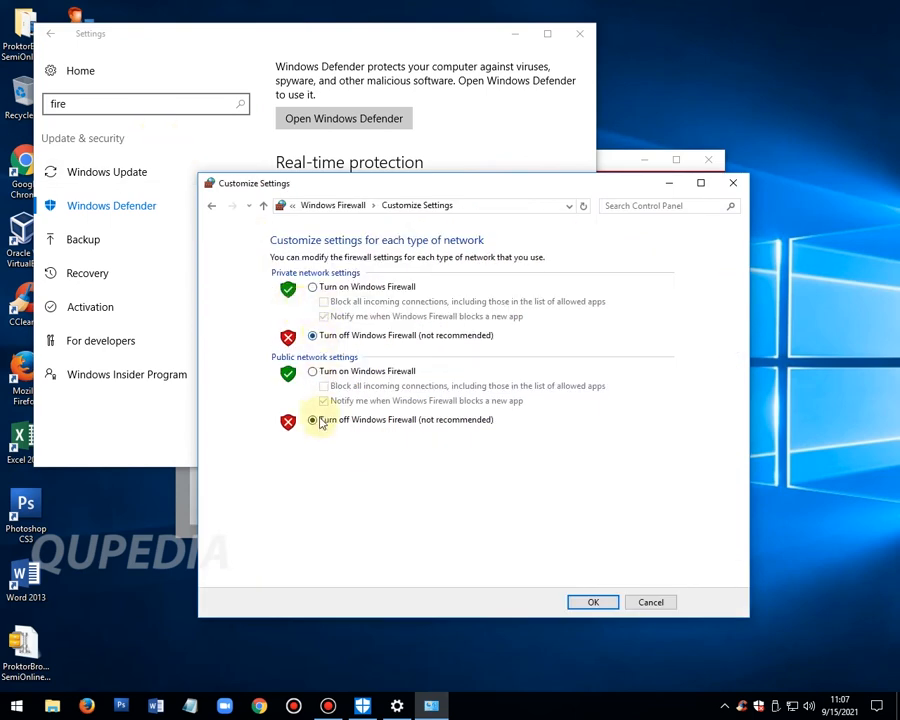
pyautogui.click(595, 604)
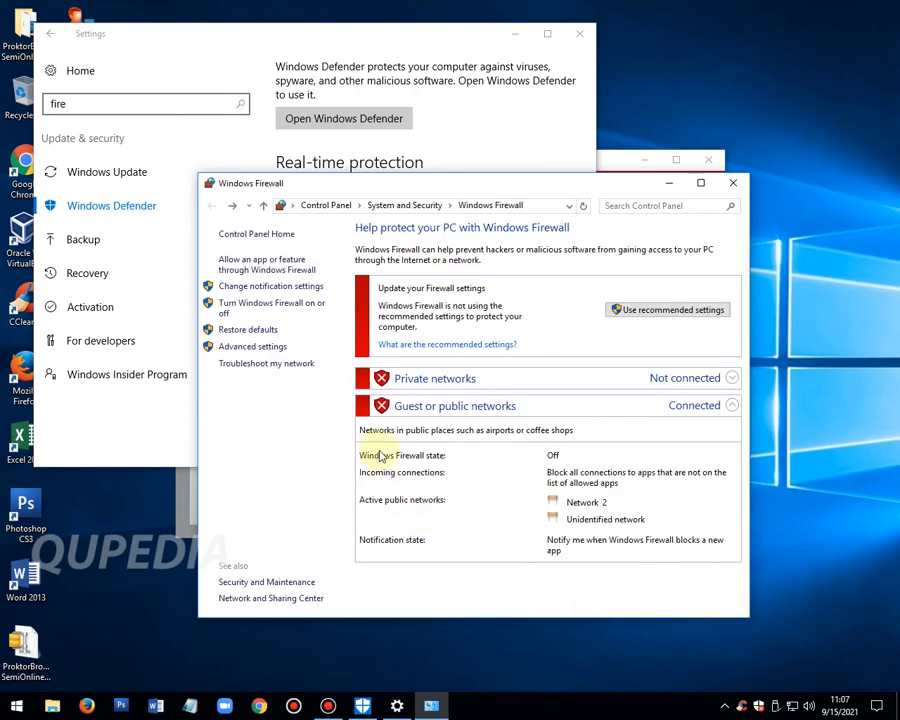
pyautogui.click(733, 183)
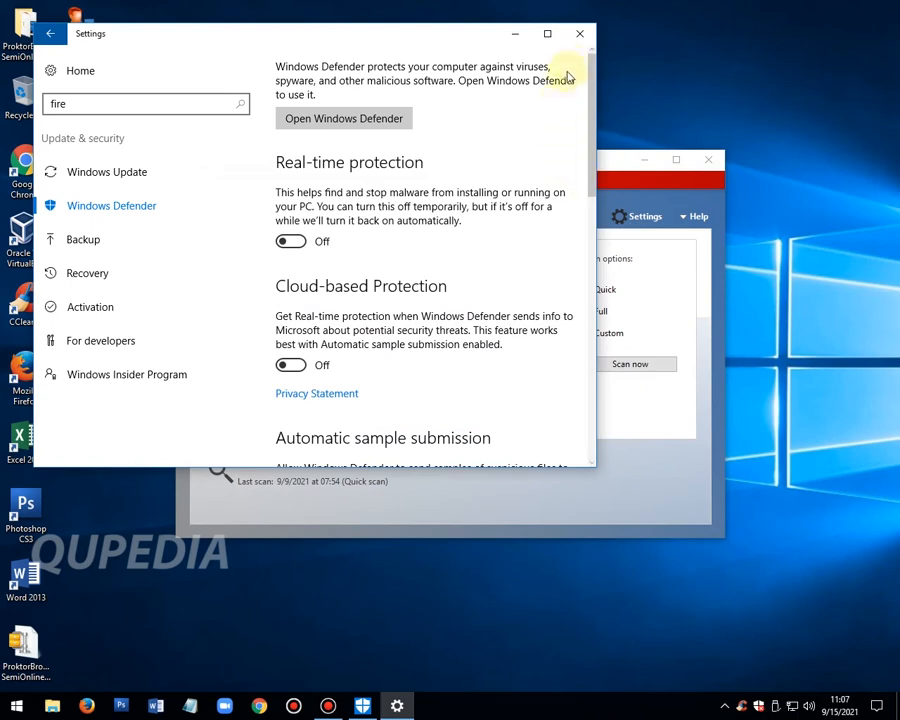
pyautogui.click(580, 34)
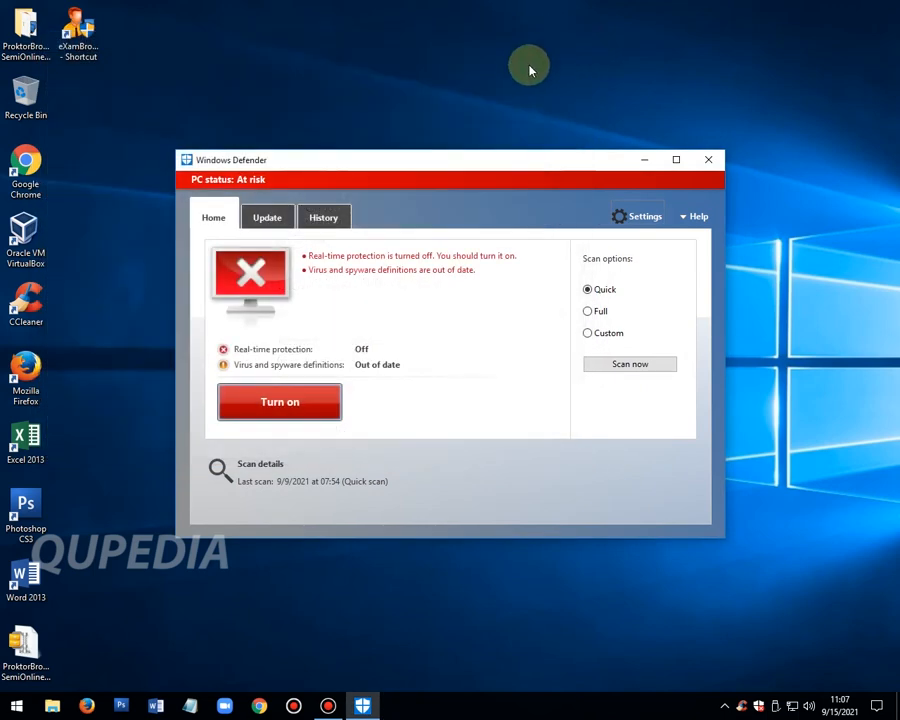
pyautogui.click(708, 159)
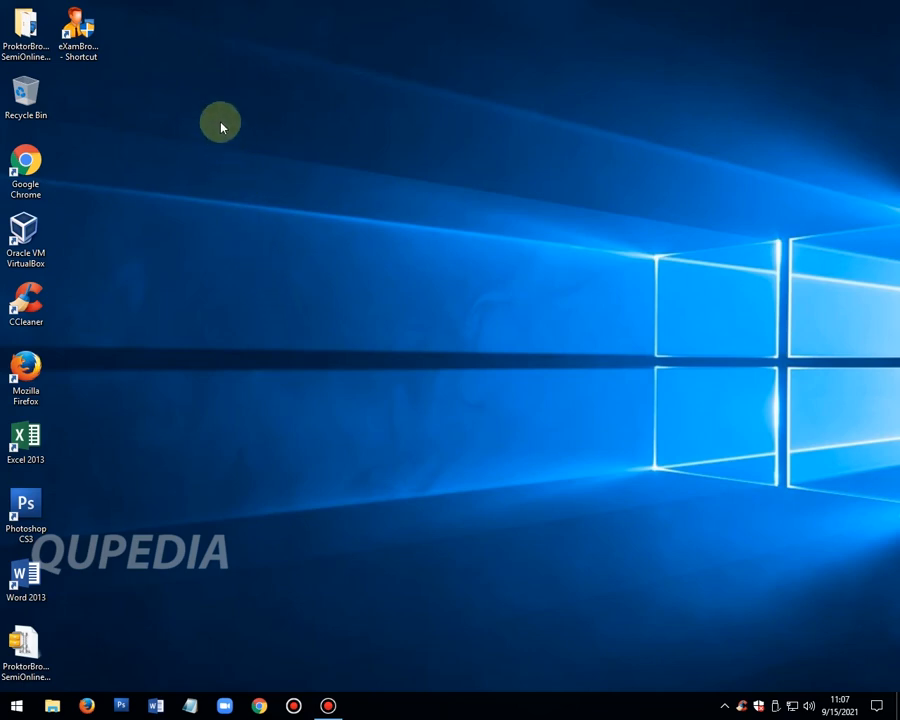
# - Run the eXamBroAdmin desktop shortcut as administrator and hide its CBT Sync screen so the virtual machine view fills the window
pyautogui.click(82, 34)
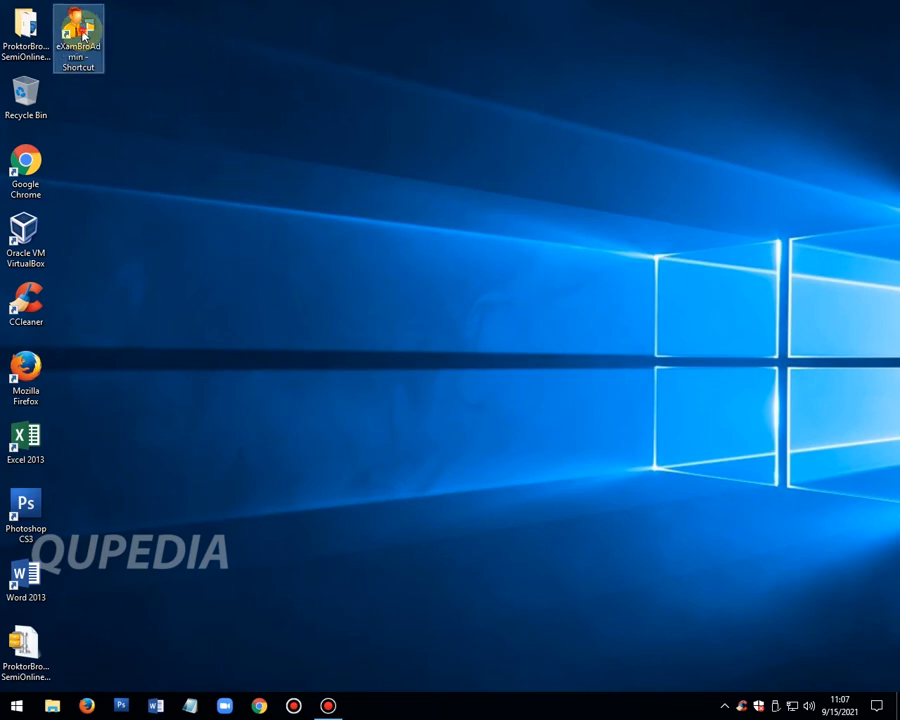
pyautogui.rightClick(82, 34)
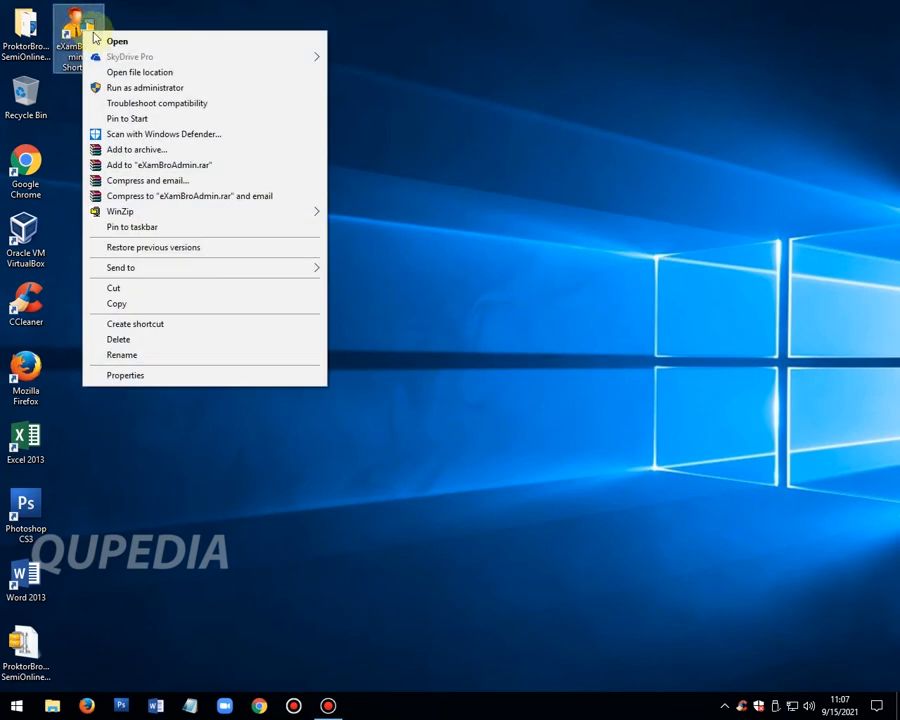
pyautogui.click(228, 87)
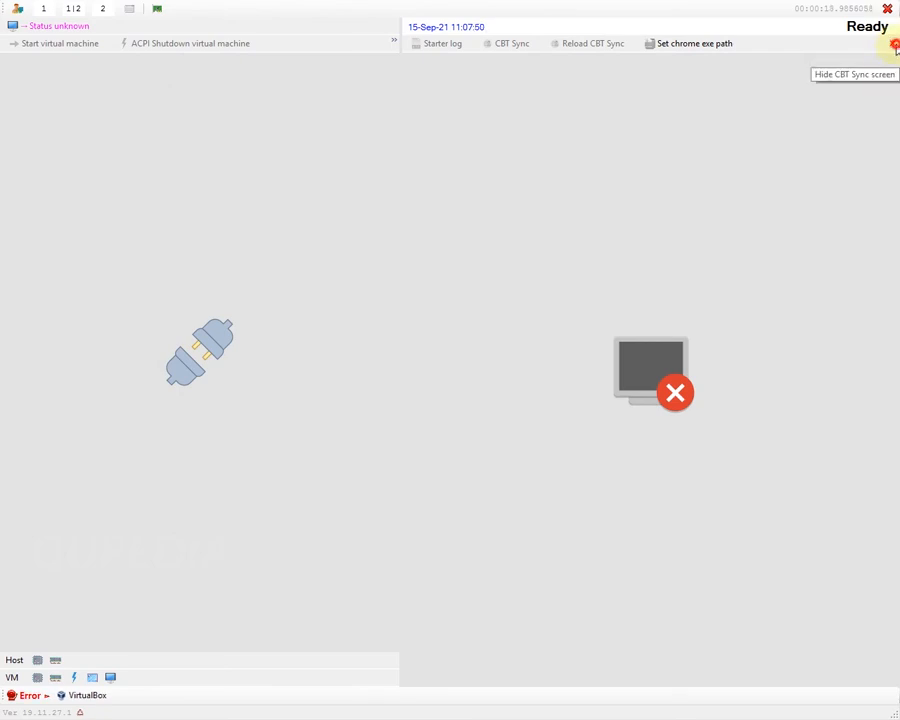
pyautogui.click(893, 44)
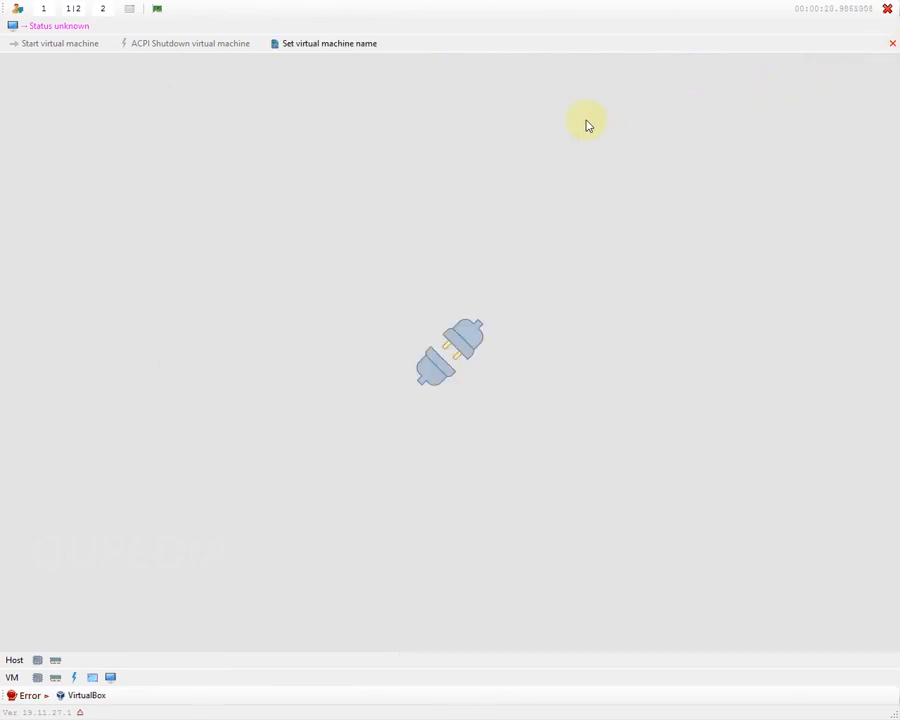
# - Set the virtual machine name to ANBK21_LAB-2, choosing it from the available VM names
pyautogui.click(332, 44)
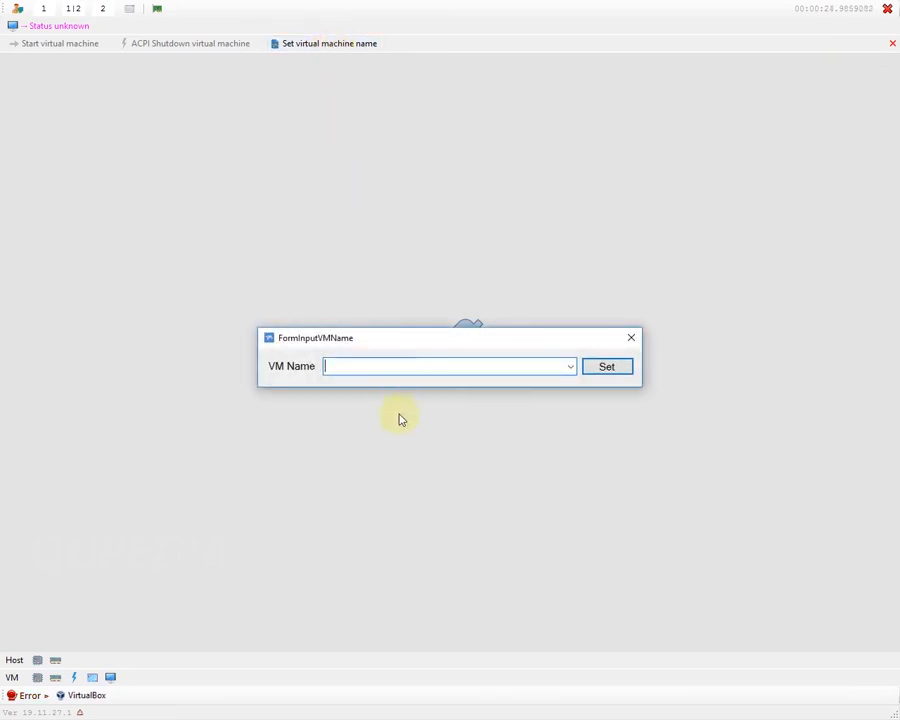
pyautogui.write('ANBK21_LAB-2')
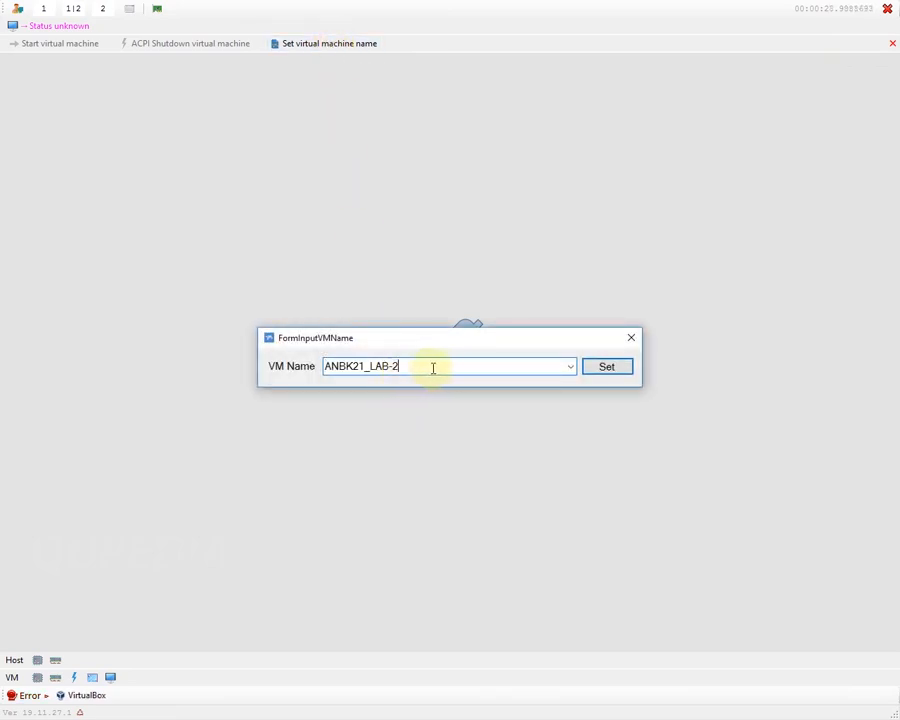
pyautogui.click(598, 368)
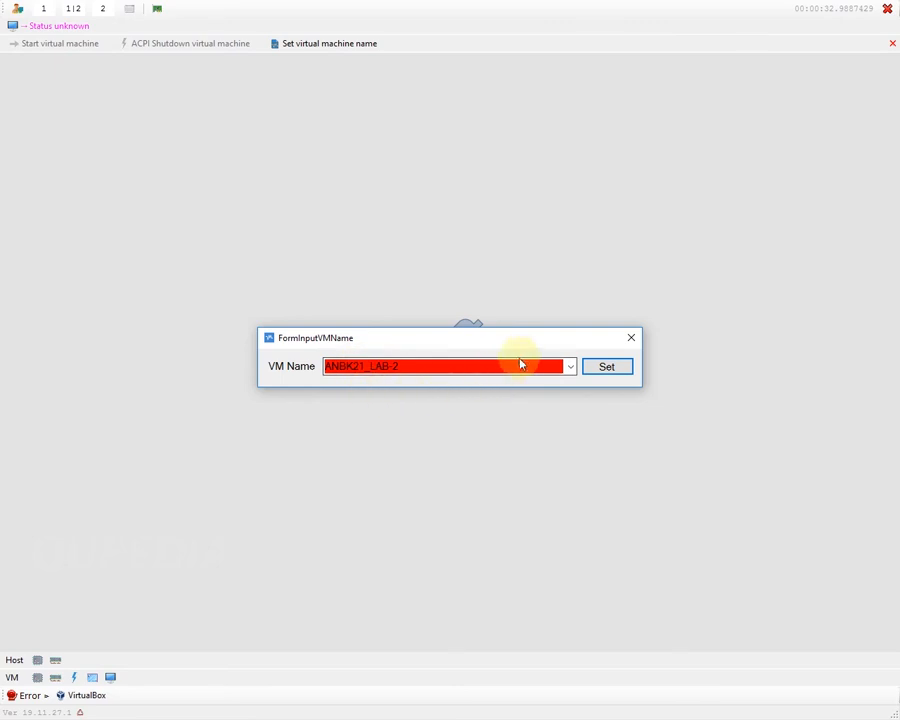
pyautogui.click(570, 368)
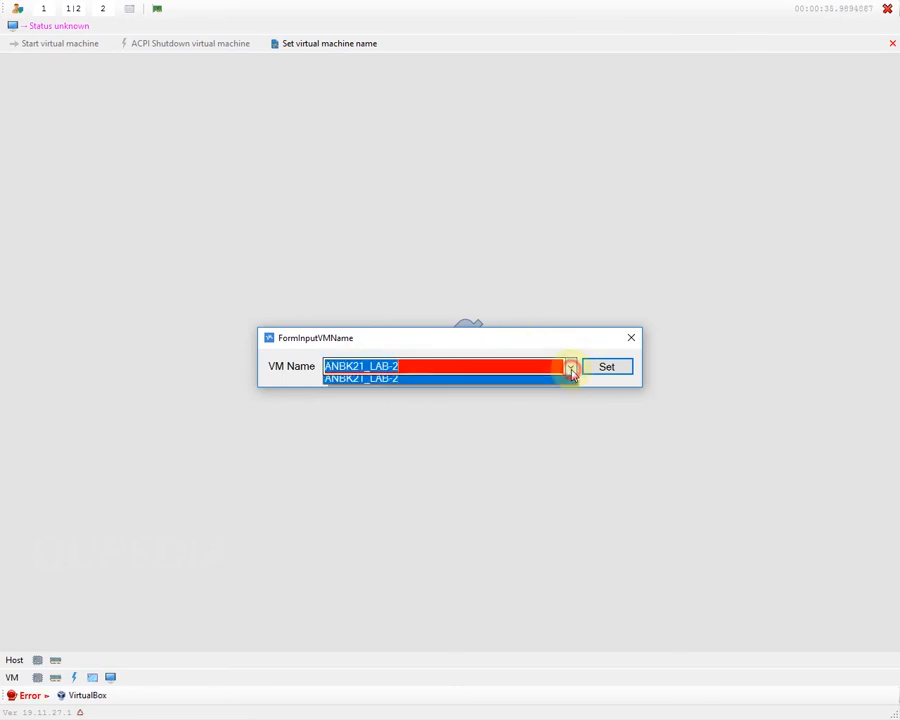
pyautogui.click(564, 381)
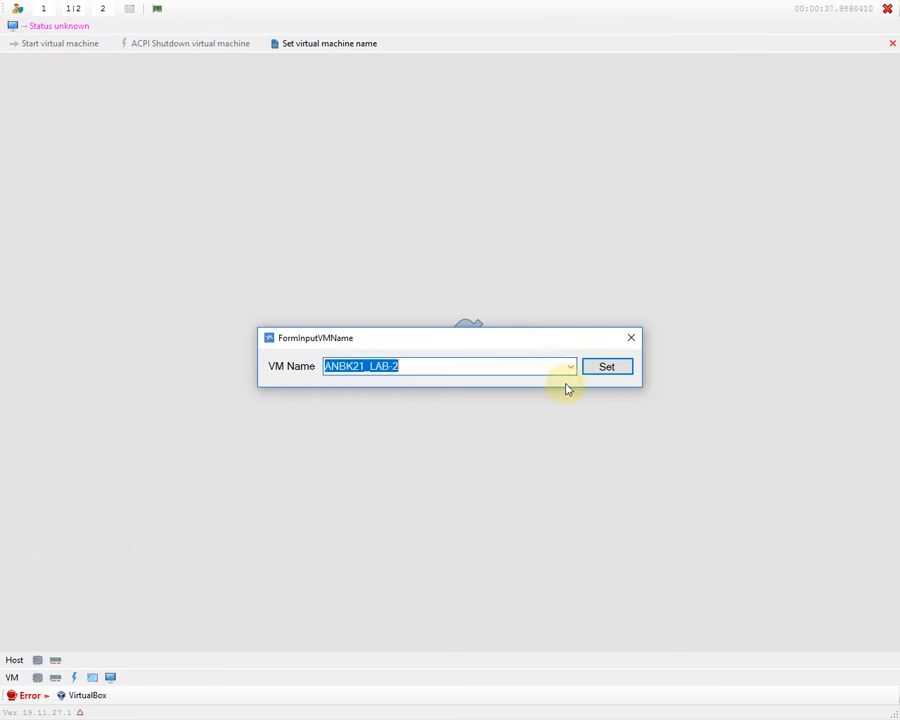
pyautogui.click(610, 369)
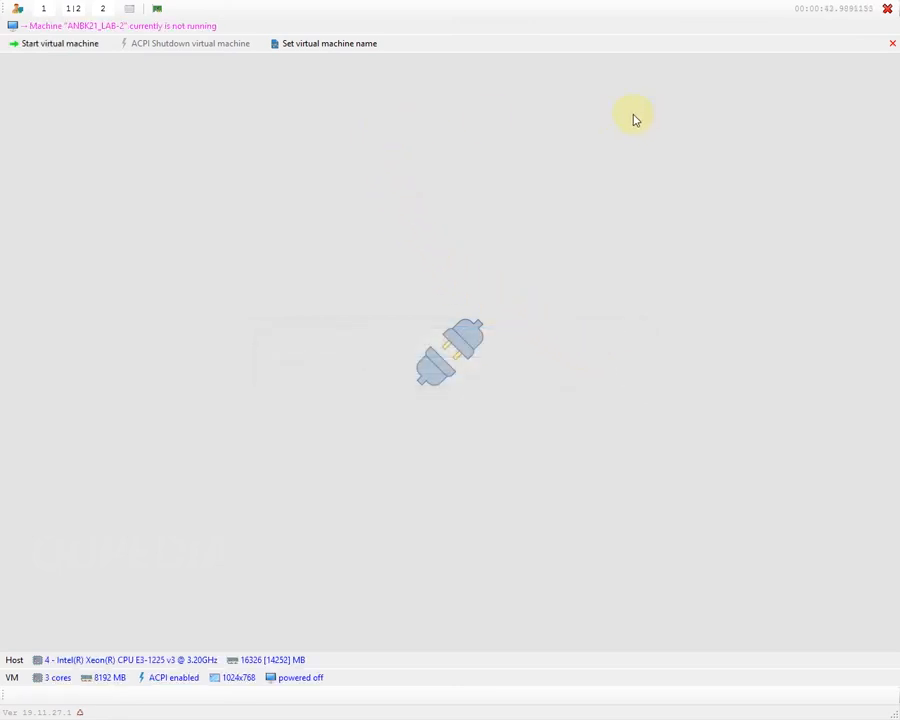
# - Look at the CBT Sync screen, return to the VM screen, start the virtual machine and submit the BitLocker drive password
pyautogui.click(893, 45)
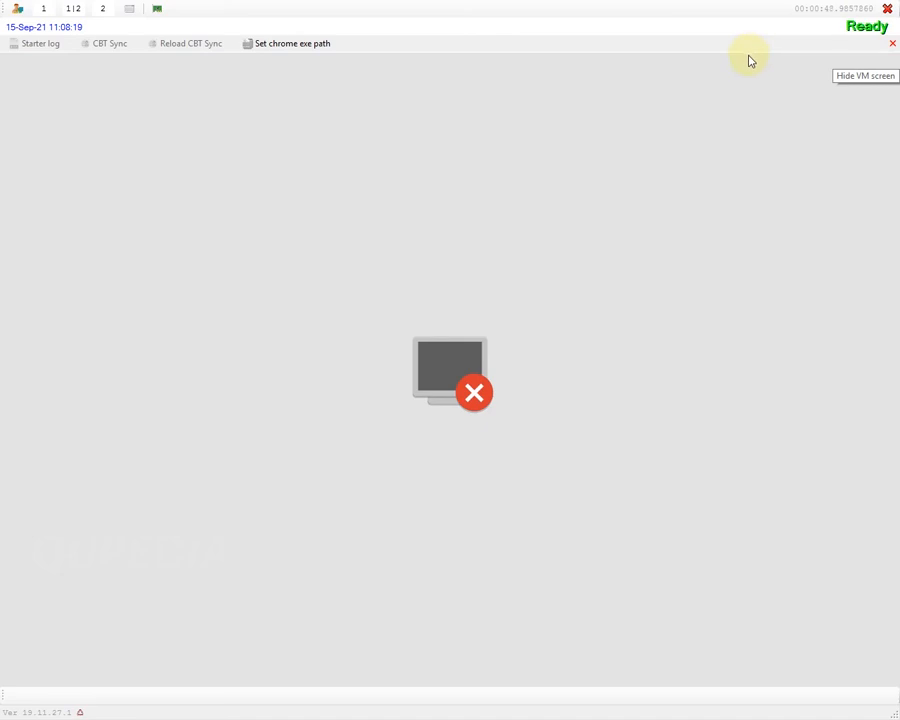
pyautogui.click(891, 43)
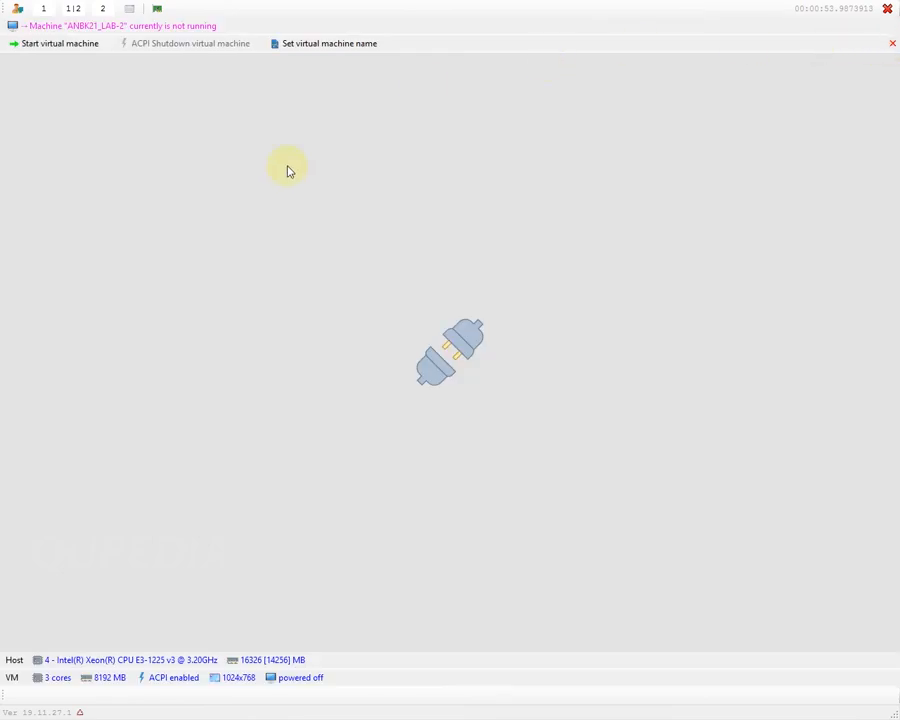
pyautogui.click(28, 47)
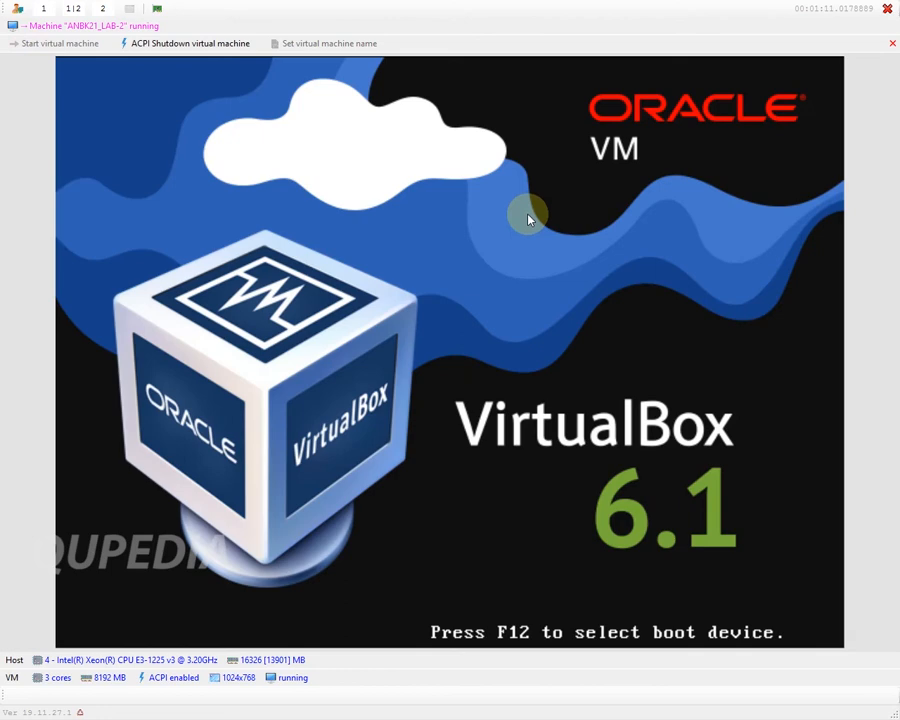
pyautogui.write('********************')
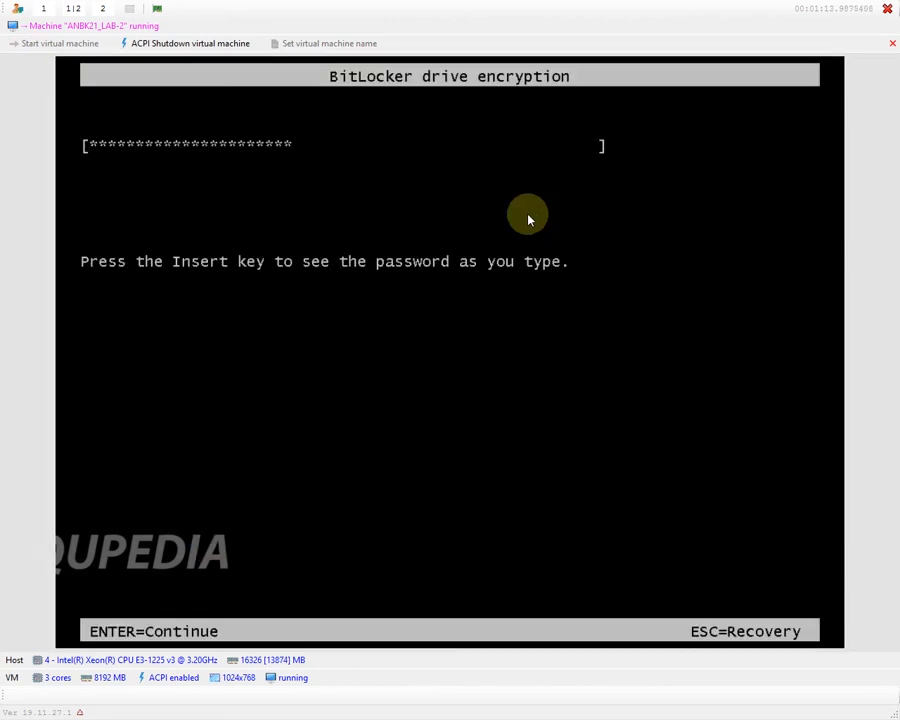
pyautogui.press('Return')
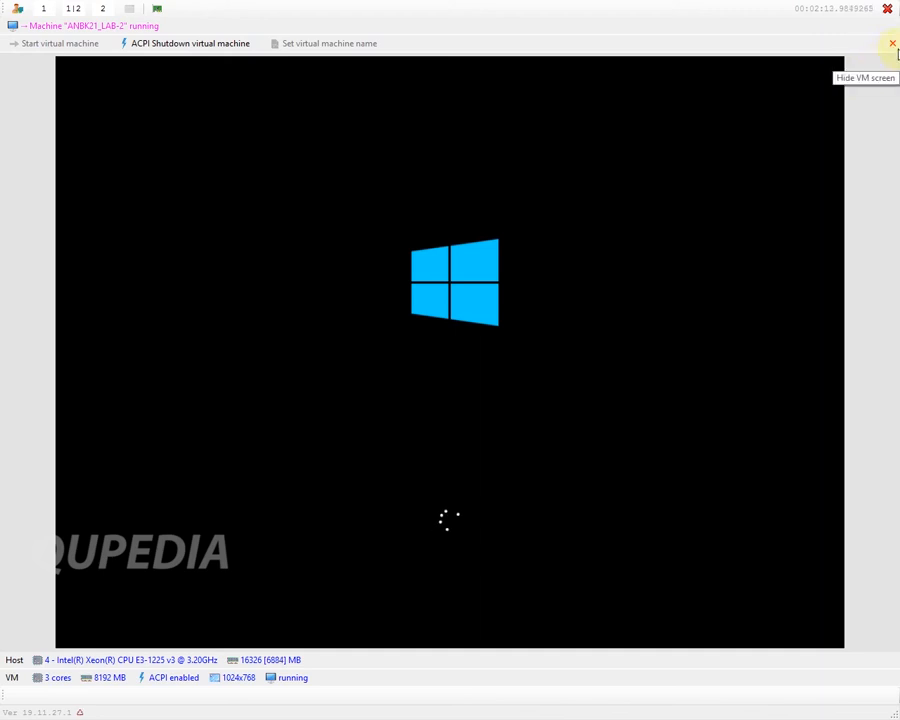
# - On the CBT Sync screen, set the Chrome executable path to the chrome application in the Chrome Application folder
pyautogui.click(893, 46)
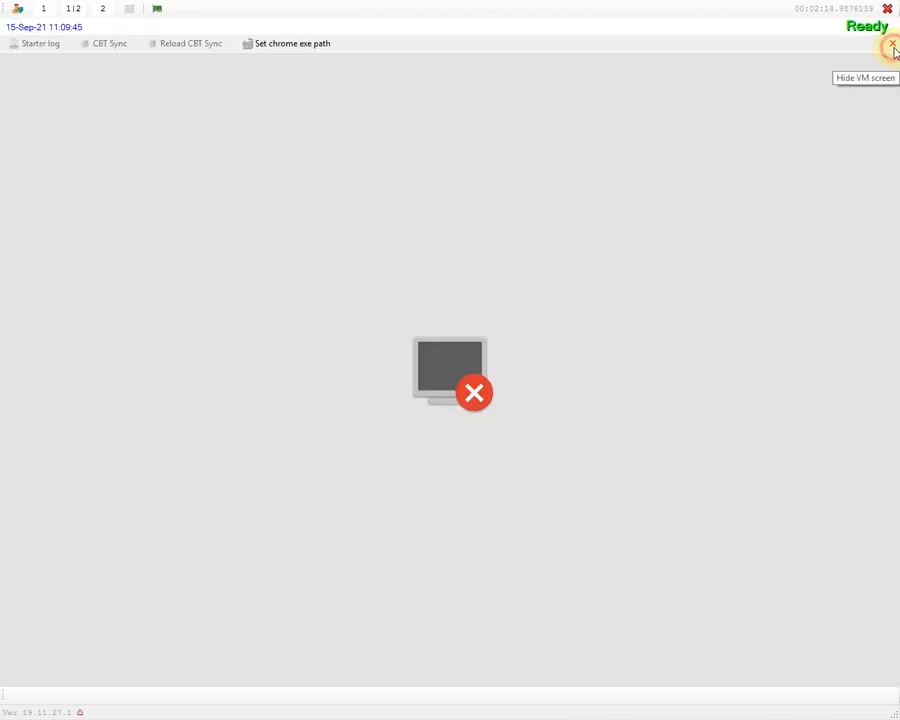
pyautogui.click(282, 46)
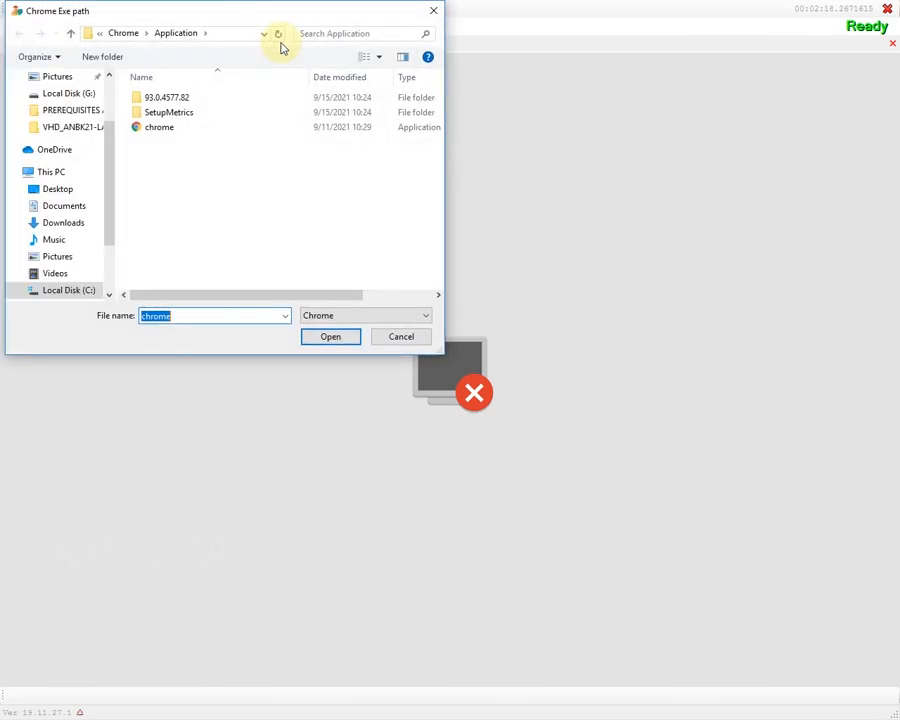
pyautogui.click(160, 130)
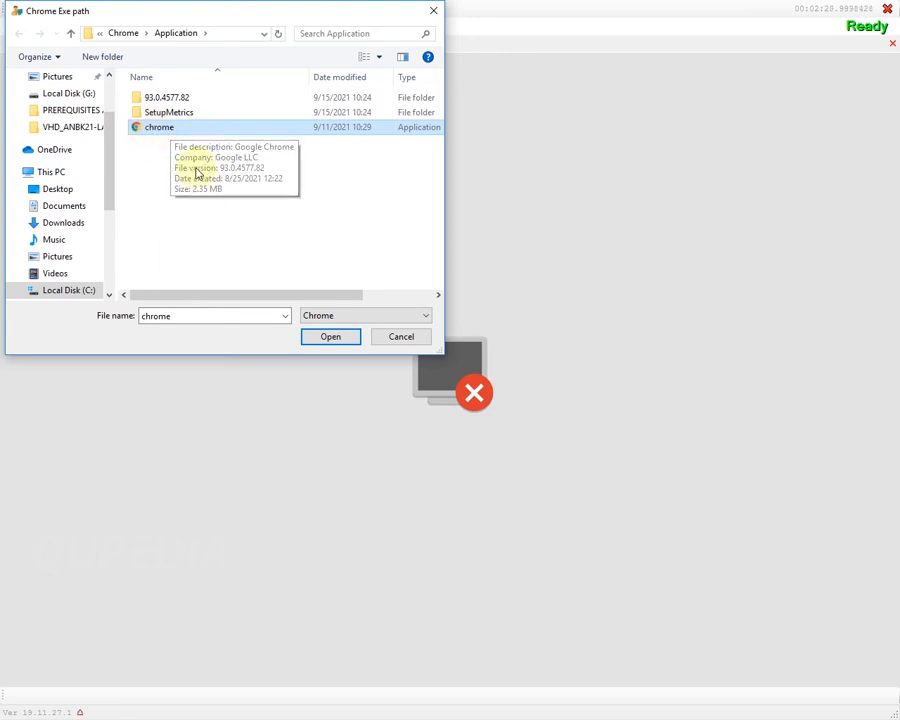
pyautogui.click(330, 337)
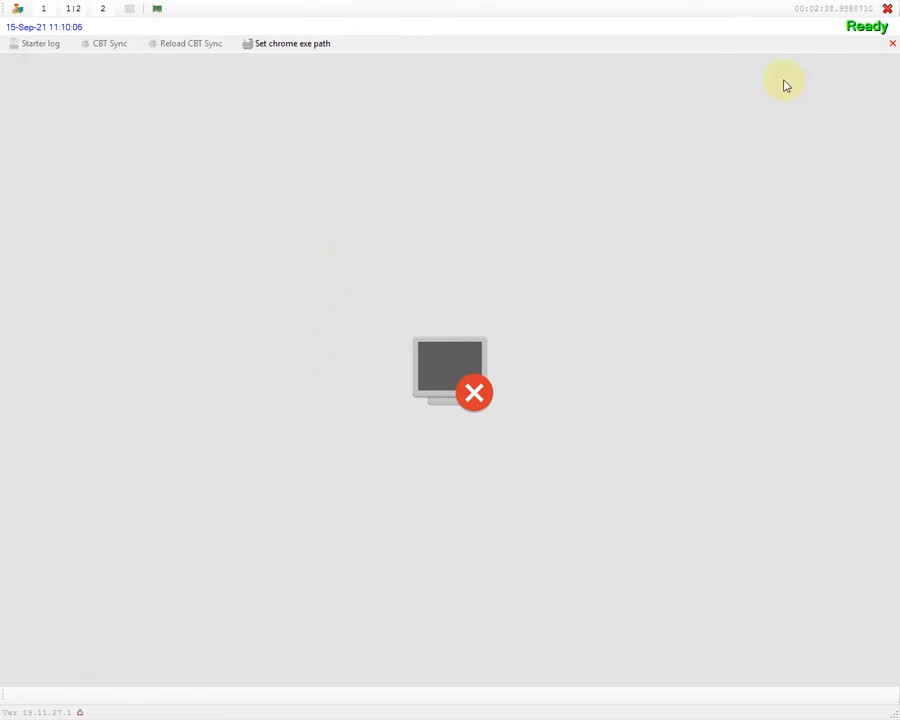
# - Show the VM screen, the split view and the CBT Sync screen in turn, and exit the embedded Incognito Chrome browser
pyautogui.click(893, 45)
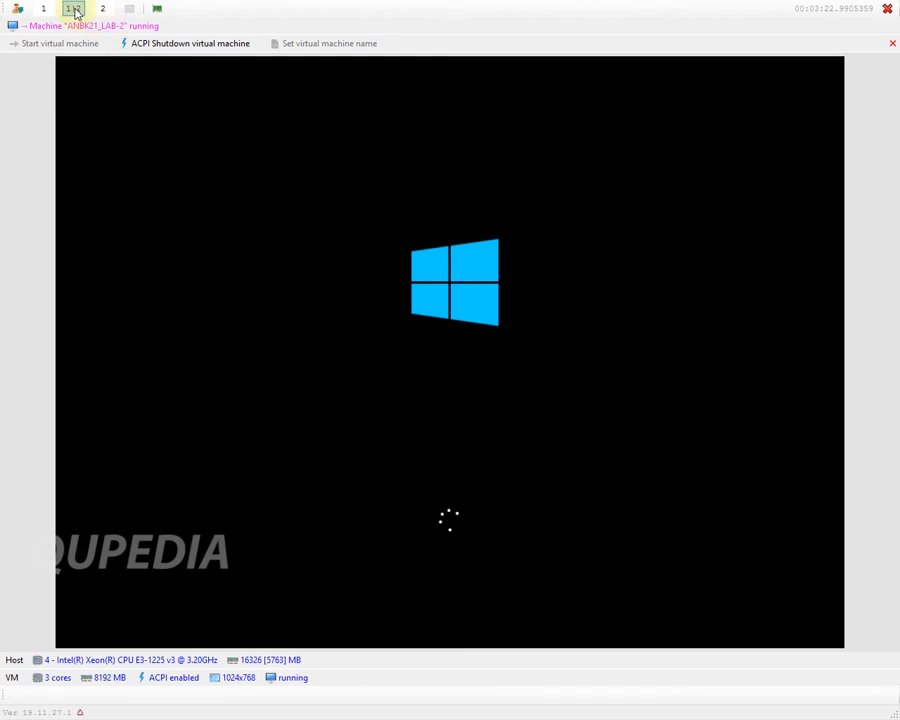
pyautogui.click(73, 9)
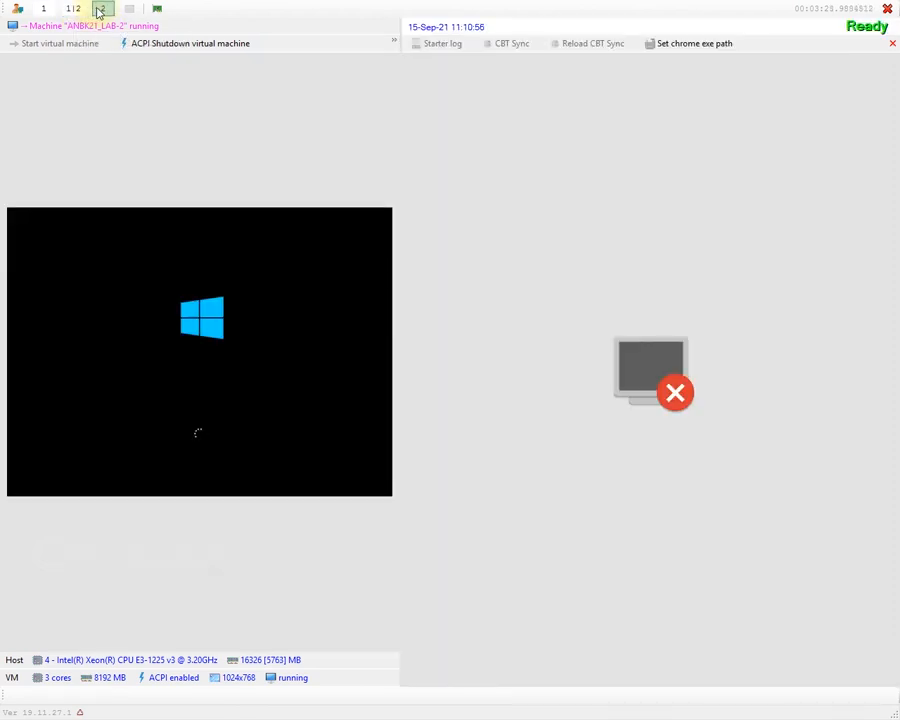
pyautogui.click(99, 9)
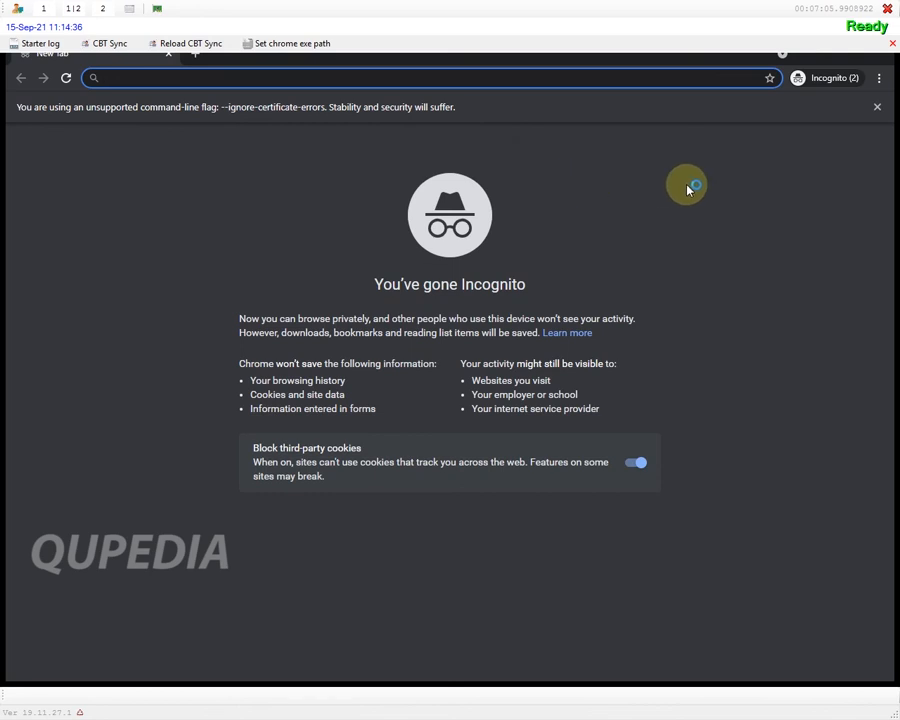
pyautogui.click(880, 79)
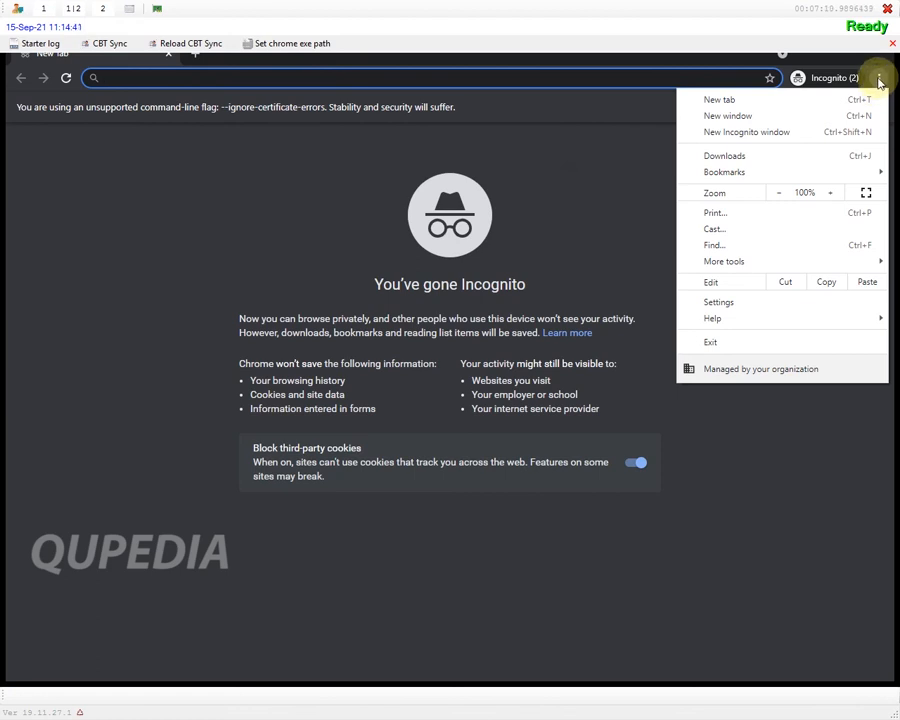
pyautogui.click(710, 343)
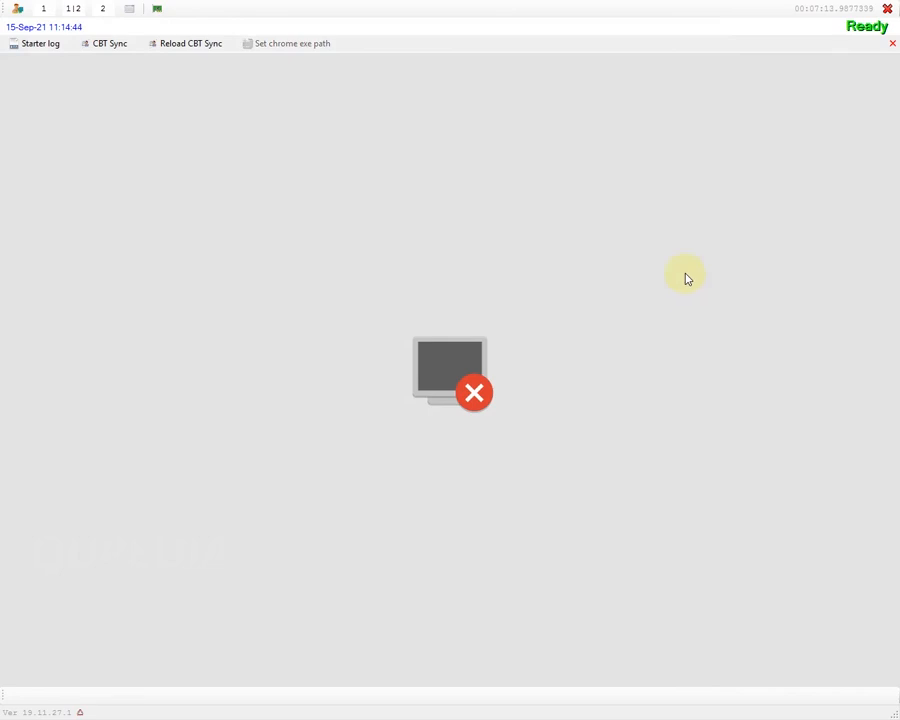